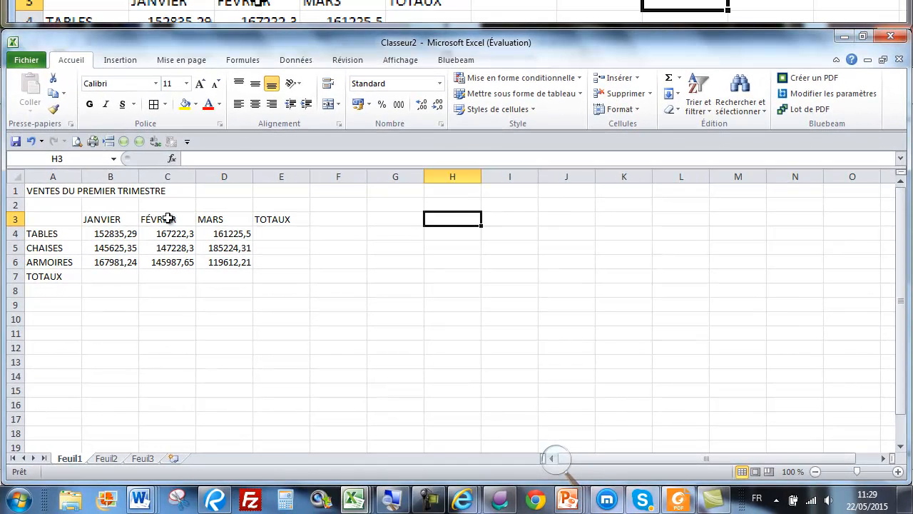
Clear the FÉVRIER and MARS headings from cells C3:D3
left_click(180, 231)
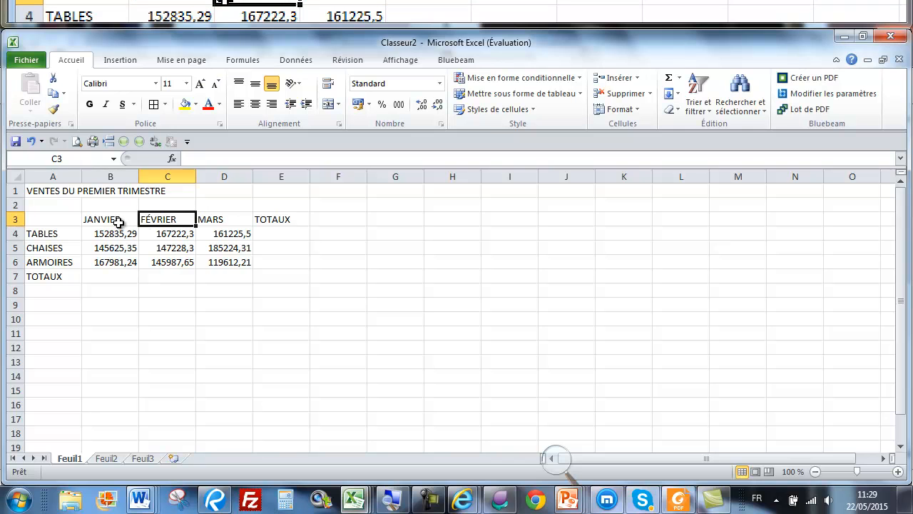
left_click_drag(172, 219, 214, 219)
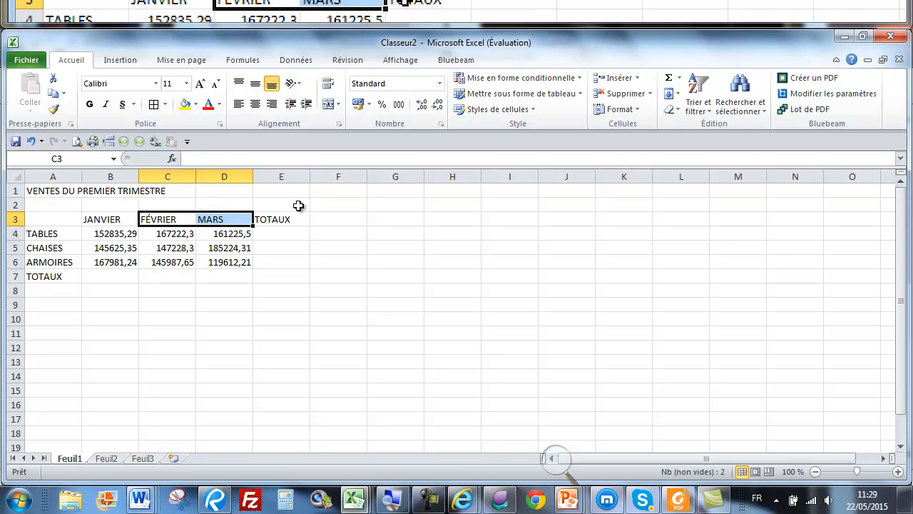
key("Delete")
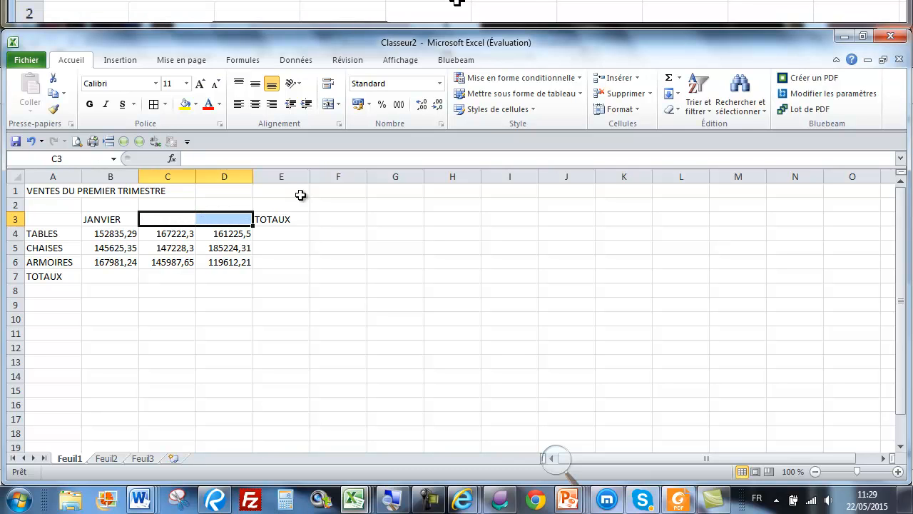
Autofill the month series from JANVIER in B3 through D3 to produce FÉVRIER and MARS
left_click(91, 217)
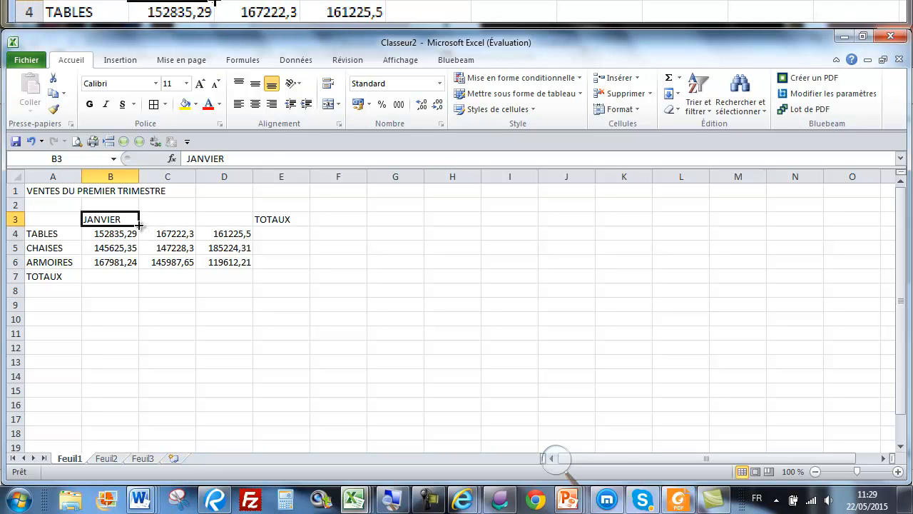
left_click_drag(139, 225, 234, 226)
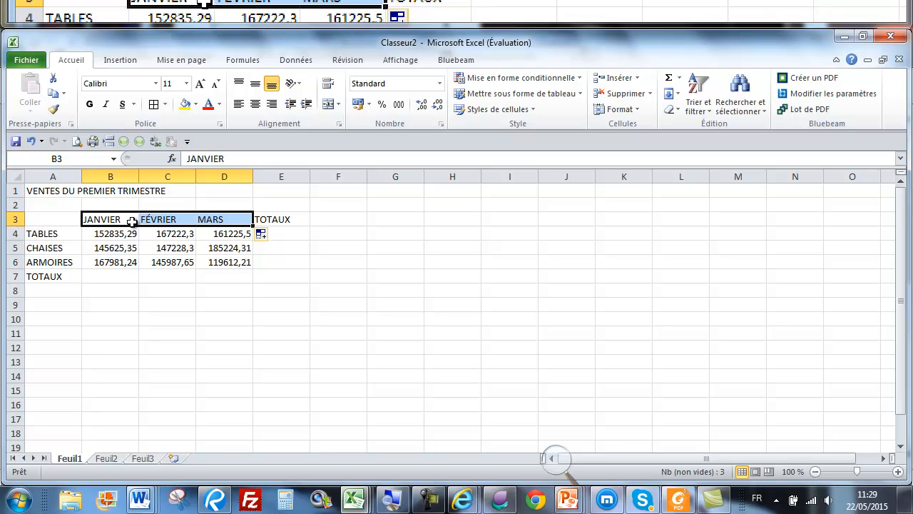
left_click(328, 286)
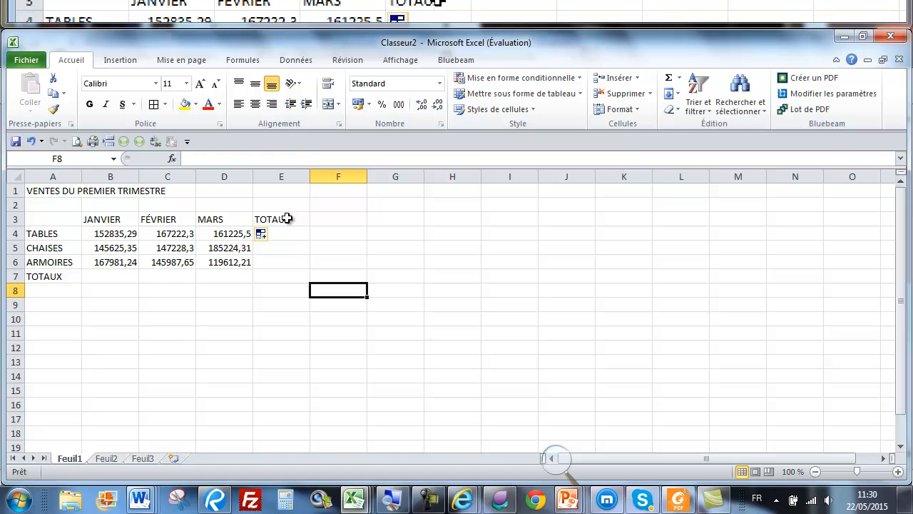
Center the column headings in B3:E3 and make them bold
left_click(99, 219)
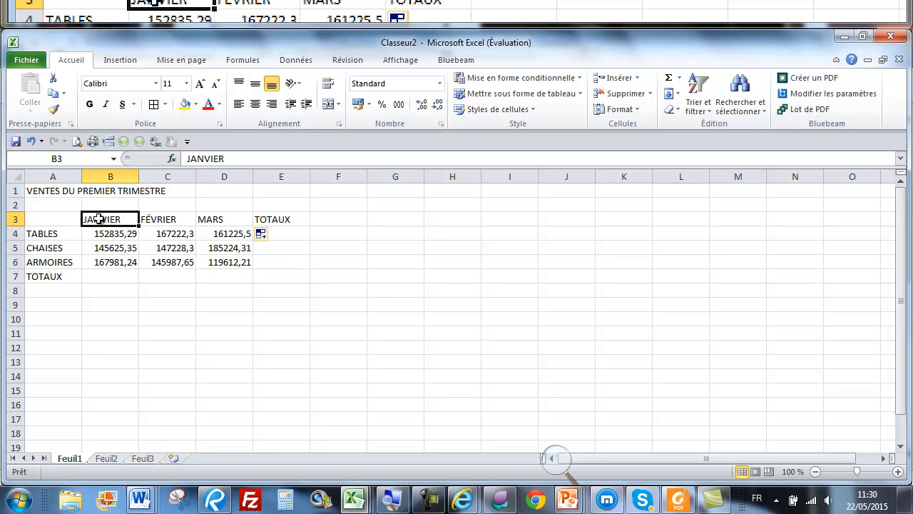
left_click_drag(133, 216, 283, 221)
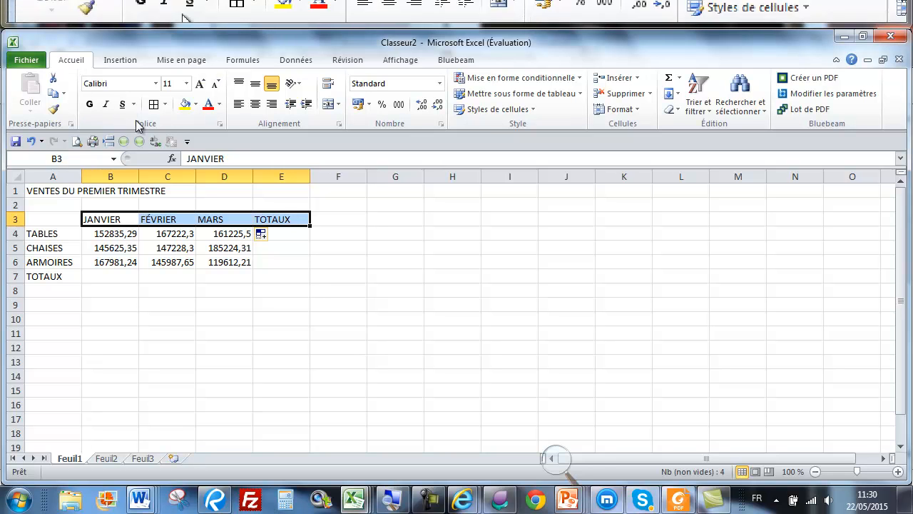
left_click(256, 105)
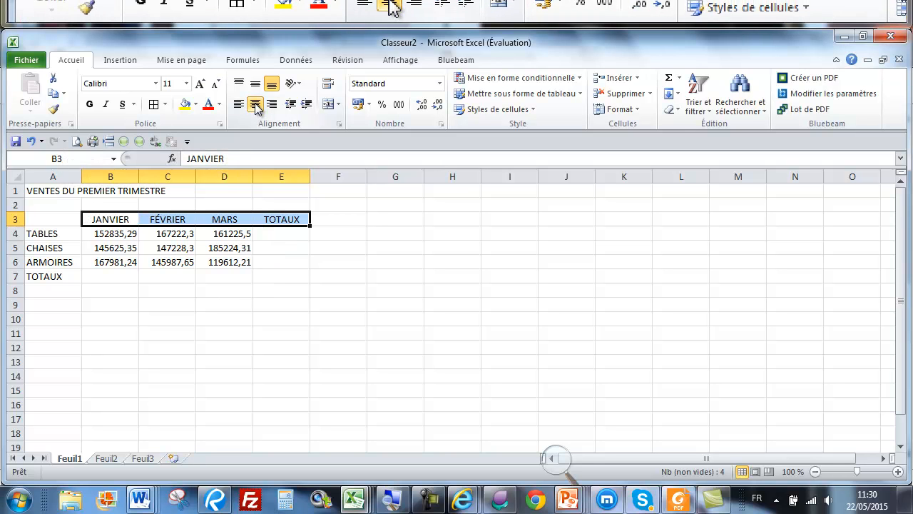
left_click(89, 107)
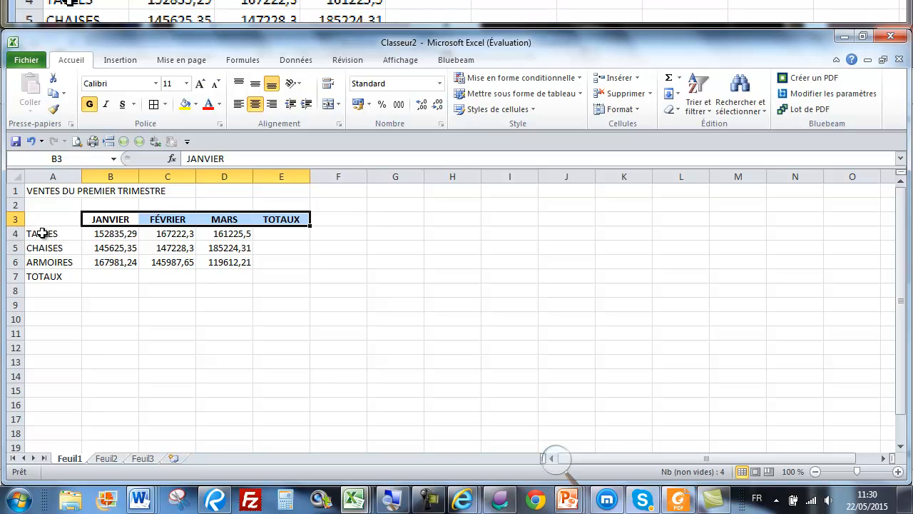
Make the row labels in A4:A7, from TABLES to TOTAUX, bold
left_click_drag(44, 233, 47, 277)
left_click(91, 105)
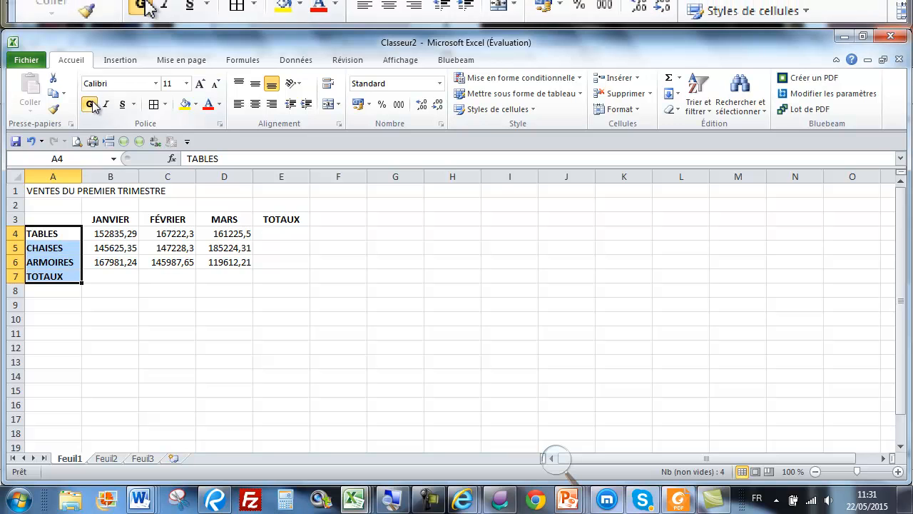
left_click(404, 218)
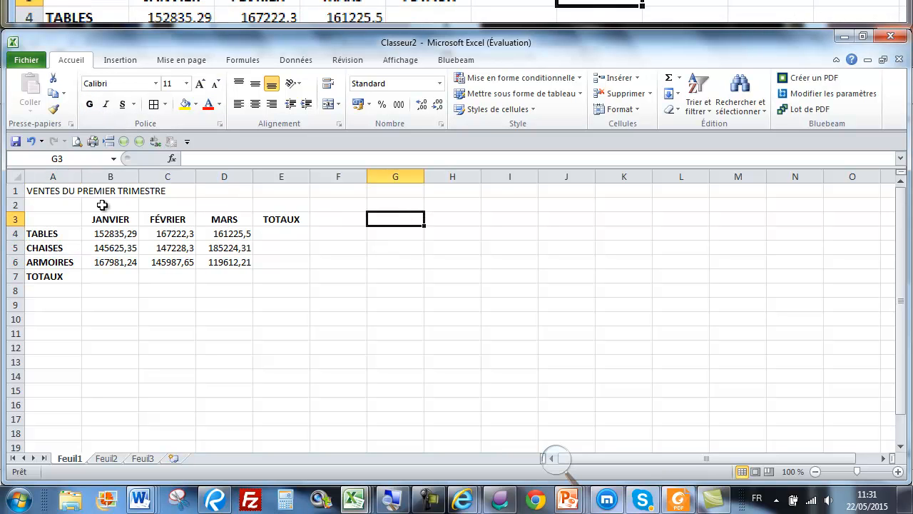
Make the title VENTES DU PREMIER TRIMESTRE in A1 bold and enlarge its font to size 16
left_click(55, 190)
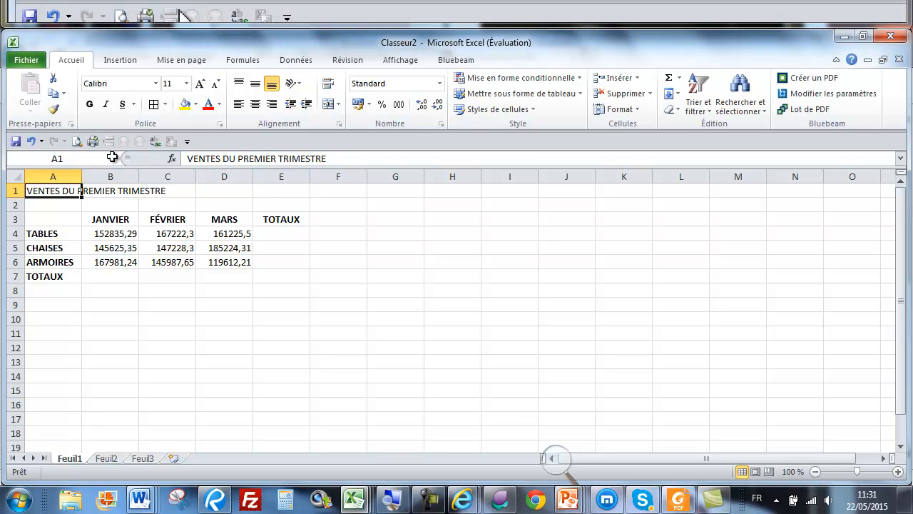
left_click(90, 105)
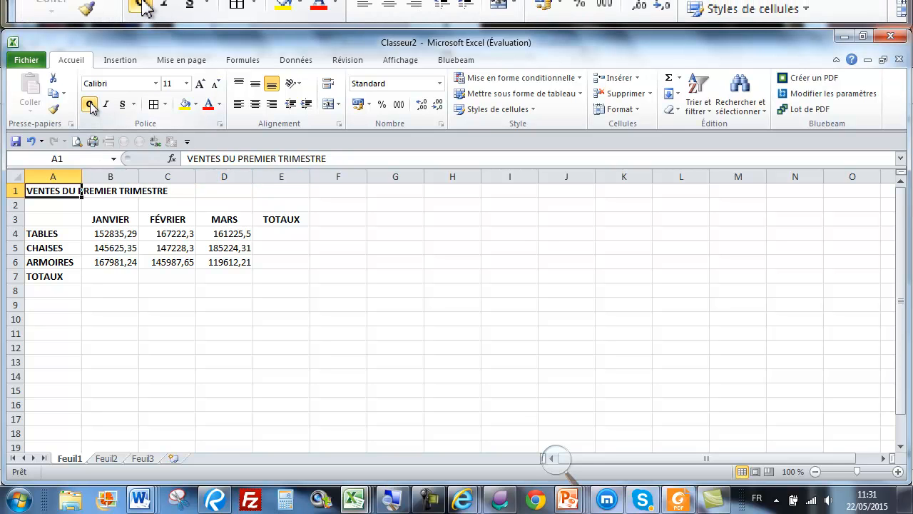
left_click(200, 84)
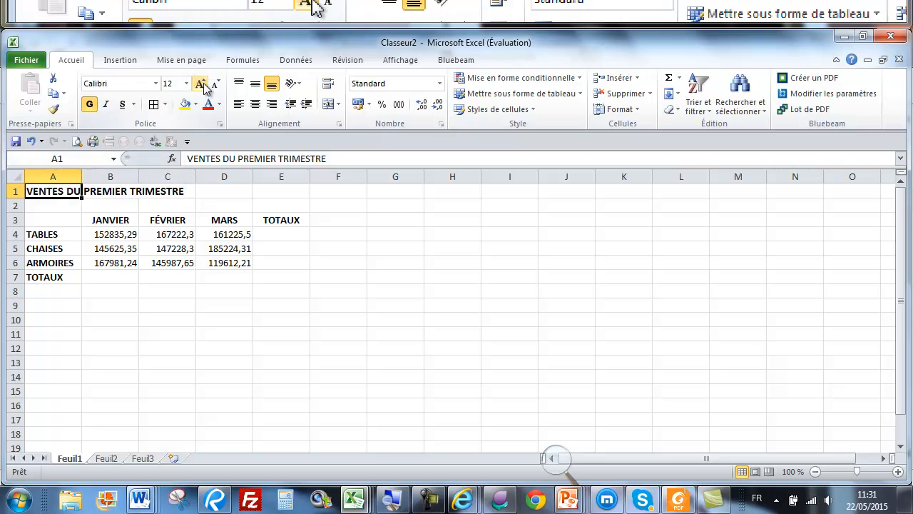
left_click(201, 84)
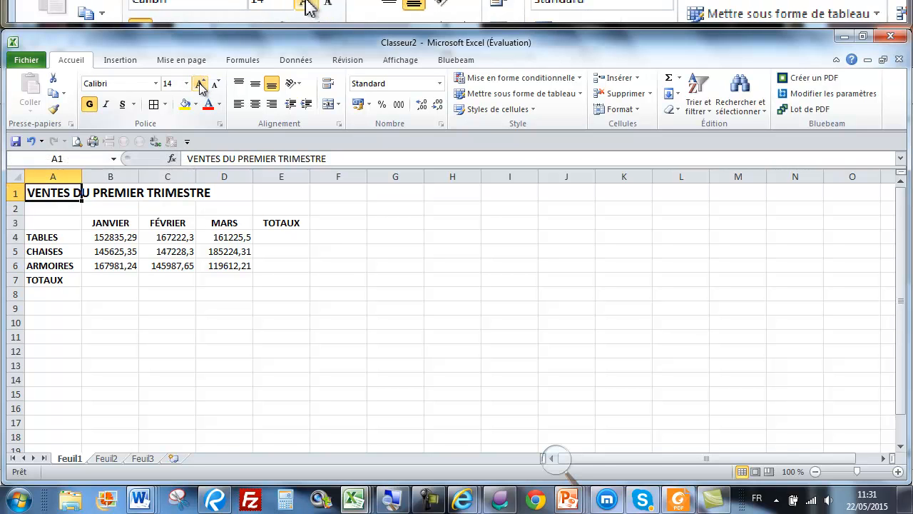
left_click(201, 84)
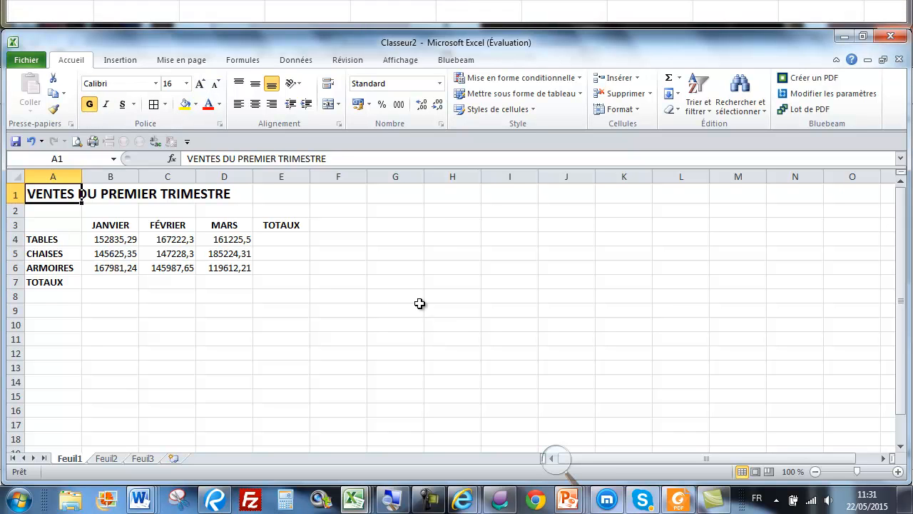
left_click(363, 295)
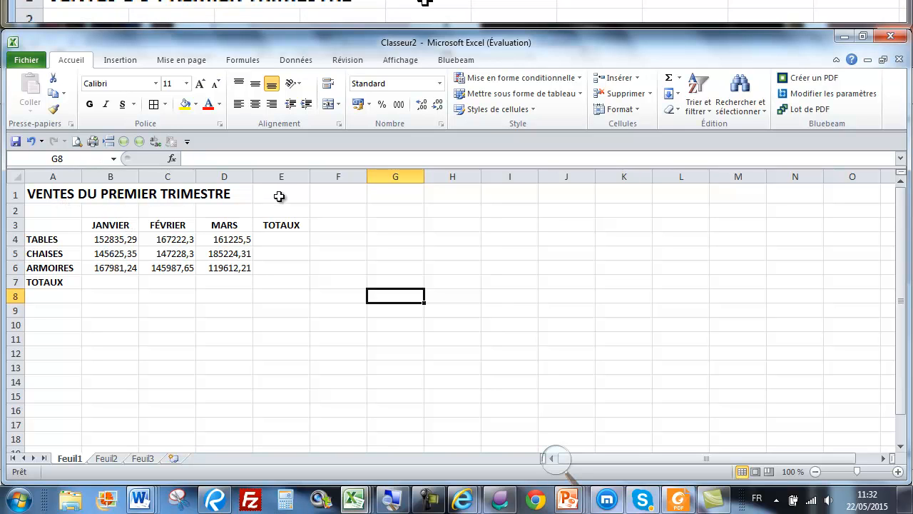
Merge cells A1:E1 and center the title across the table's width
left_click(57, 193)
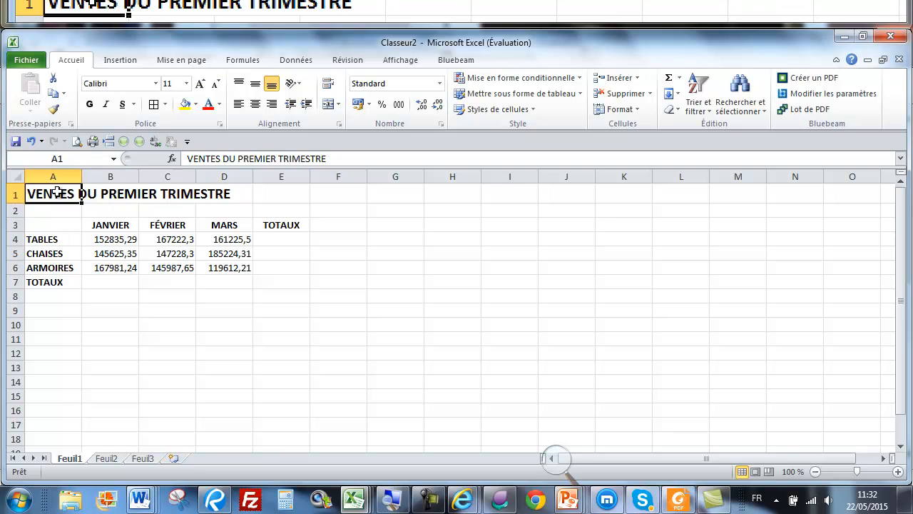
left_click_drag(57, 193, 287, 193)
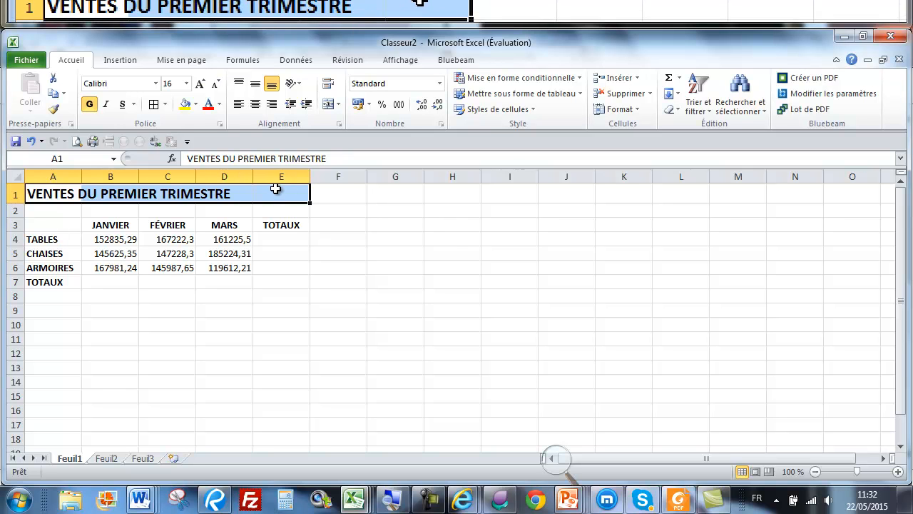
left_click(328, 105)
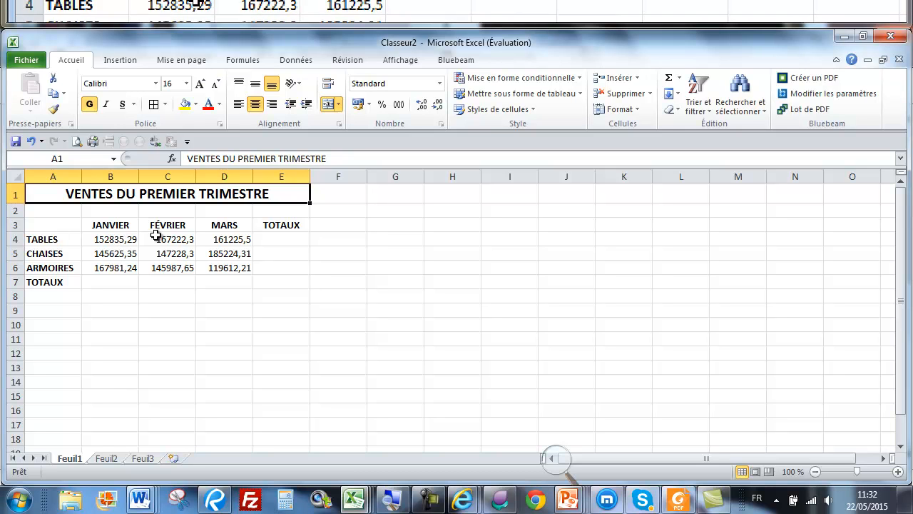
Apply the thousands-separator number format (Comptabilité) to the amounts and total cells in B4:E7
left_click(95, 239)
left_click_drag(94, 239, 273, 281)
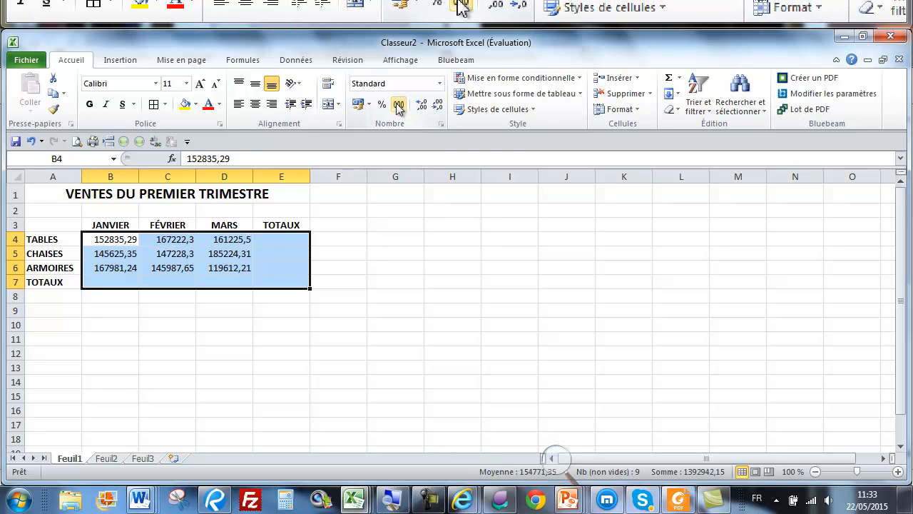
left_click(399, 106)
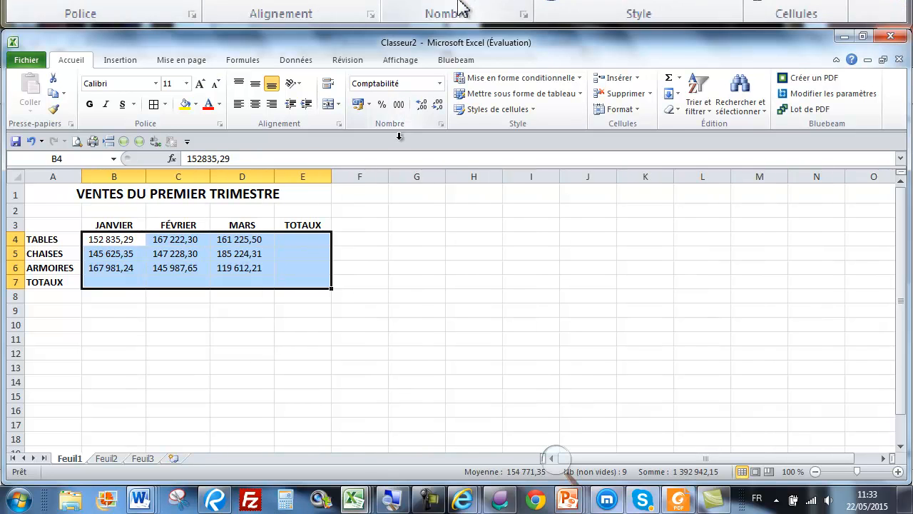
left_click(410, 311)
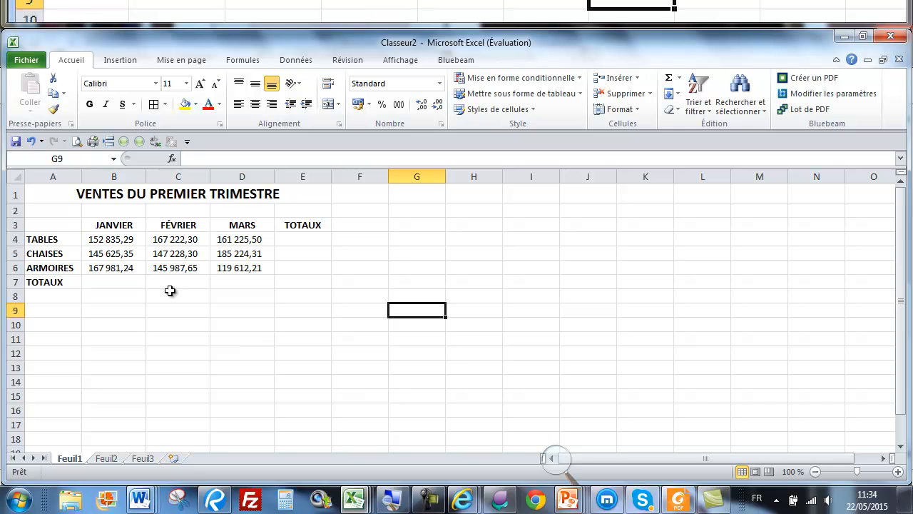
Compute all row and column totals at once with AutoSum over B4:E7
left_click(99, 238)
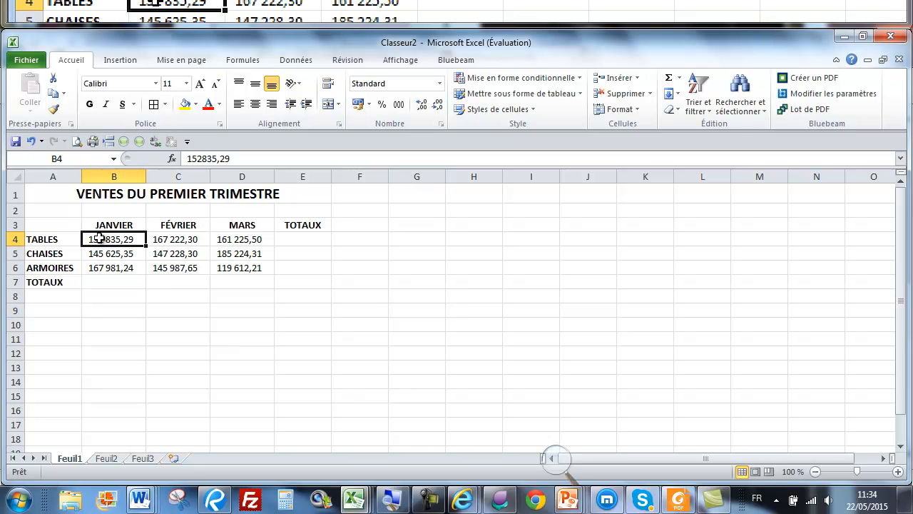
left_click_drag(99, 238, 298, 280)
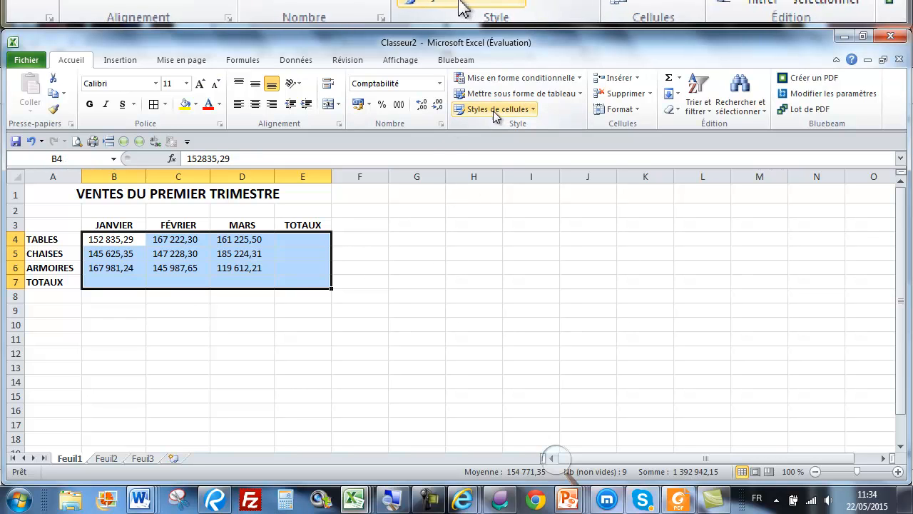
left_click(669, 78)
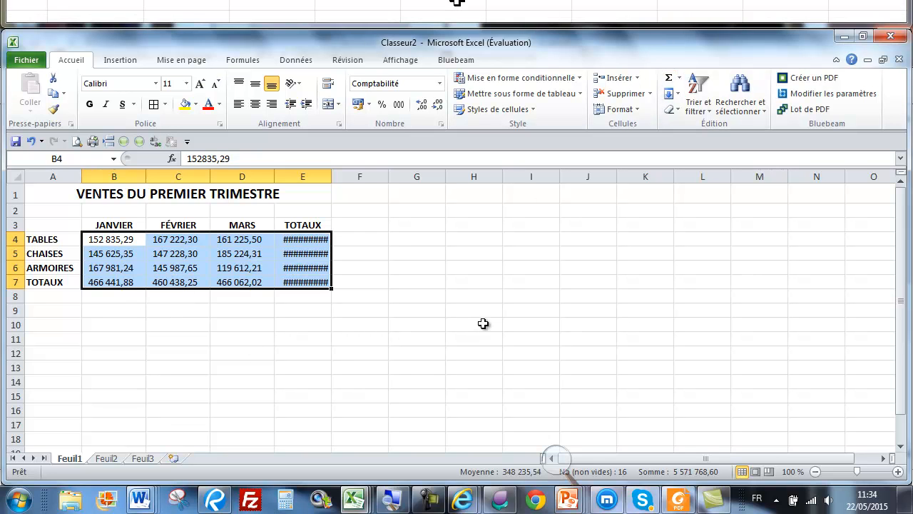
Check the sum formulas in E4 and E7, and auto-fit column E's width to its contents
left_click(326, 241)
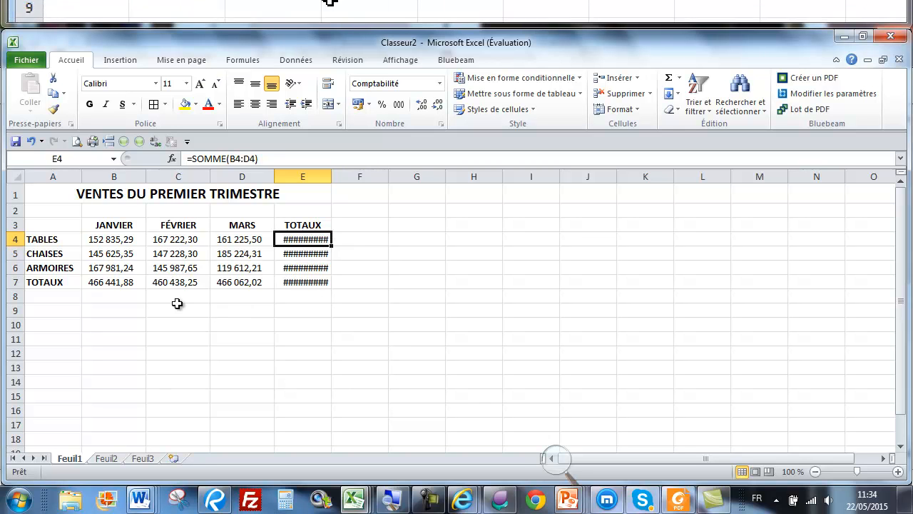
left_click(315, 282)
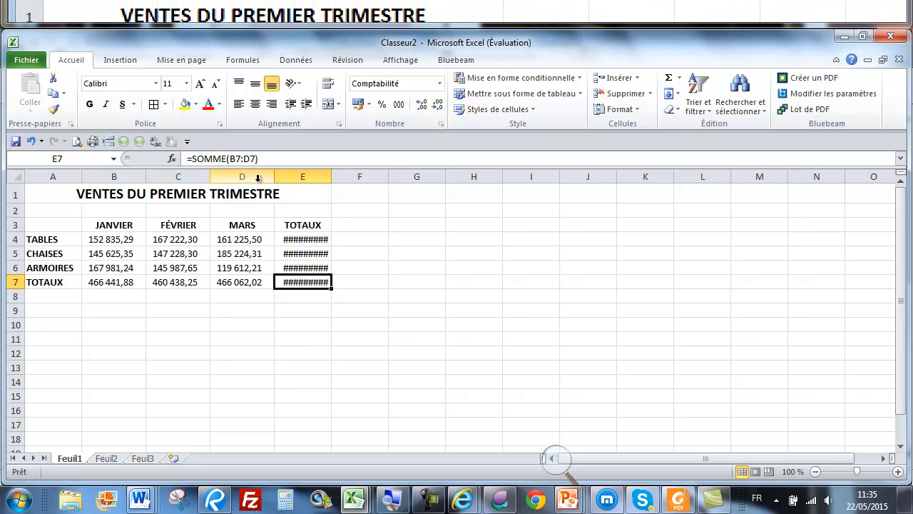
double_click(331, 176)
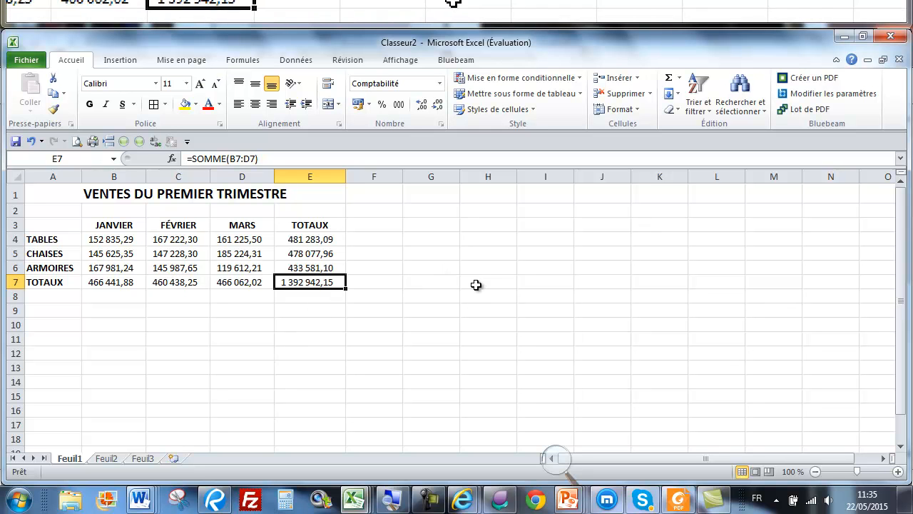
left_click(437, 297)
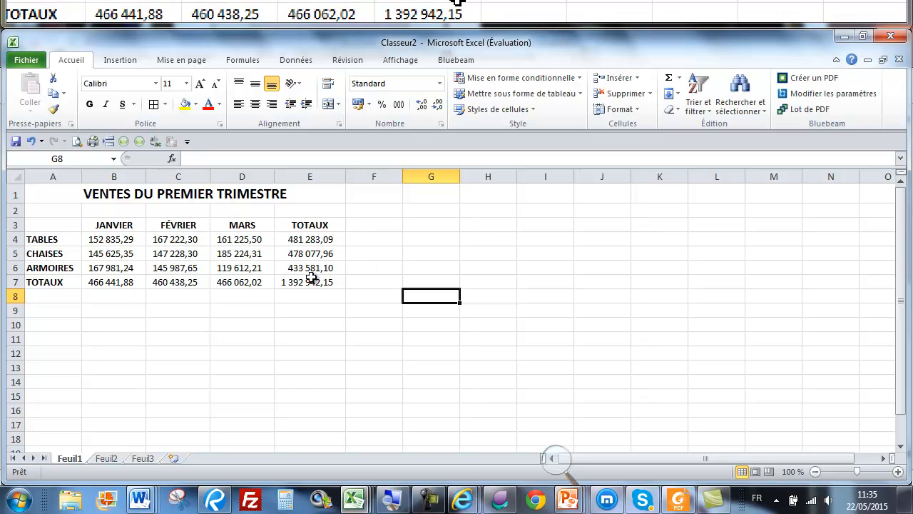
Add thin single-line interior borders to the sales table in A3:E7
left_click(37, 224)
left_click_drag(37, 224, 318, 277)
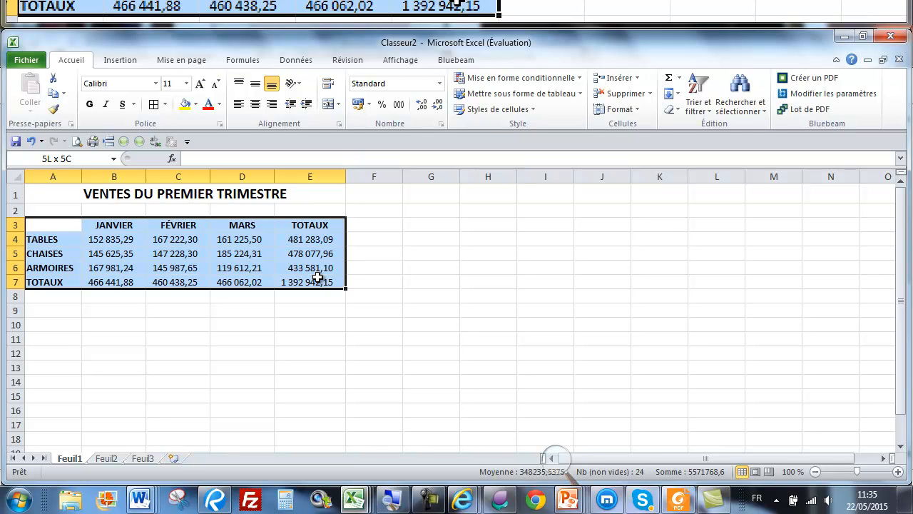
left_click_drag(317, 276, 317, 277)
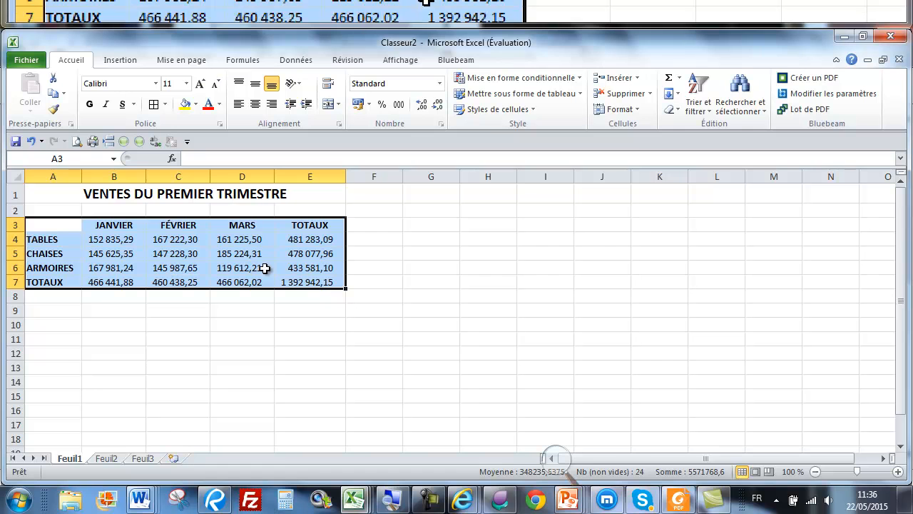
right_click(158, 253)
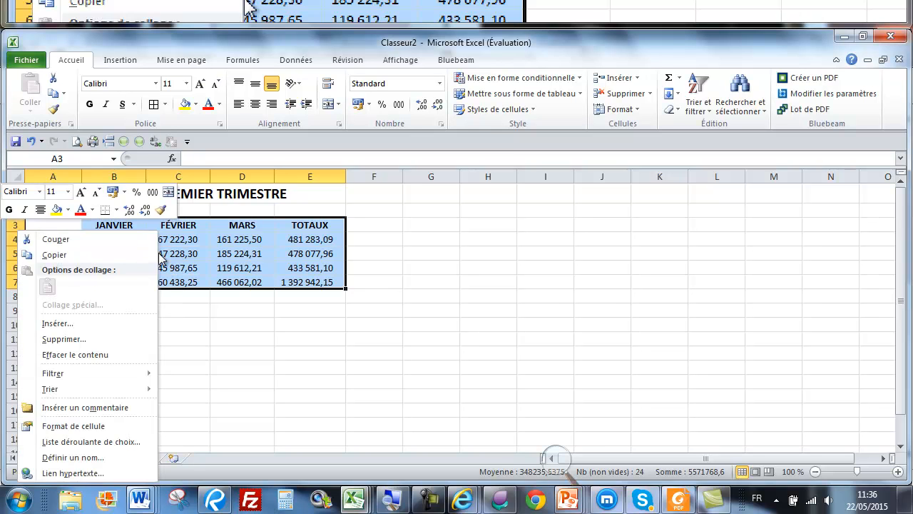
left_click(78, 426)
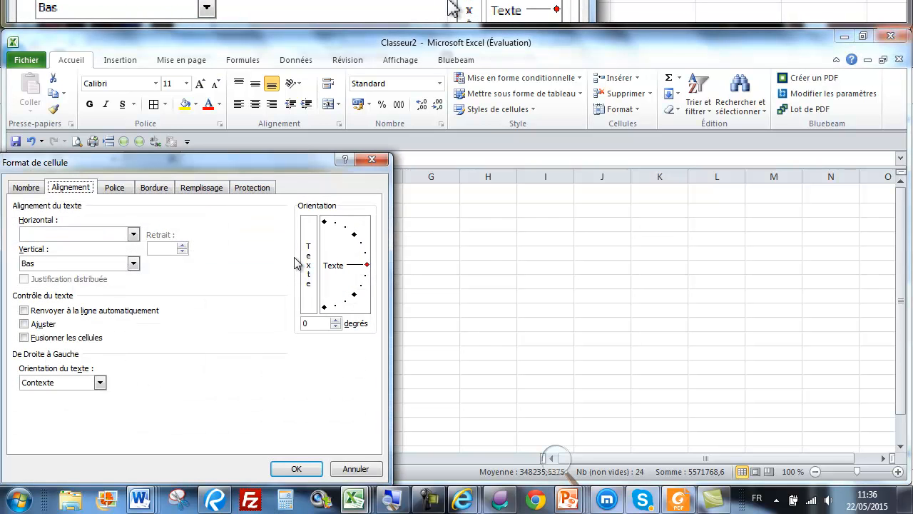
left_click(159, 188)
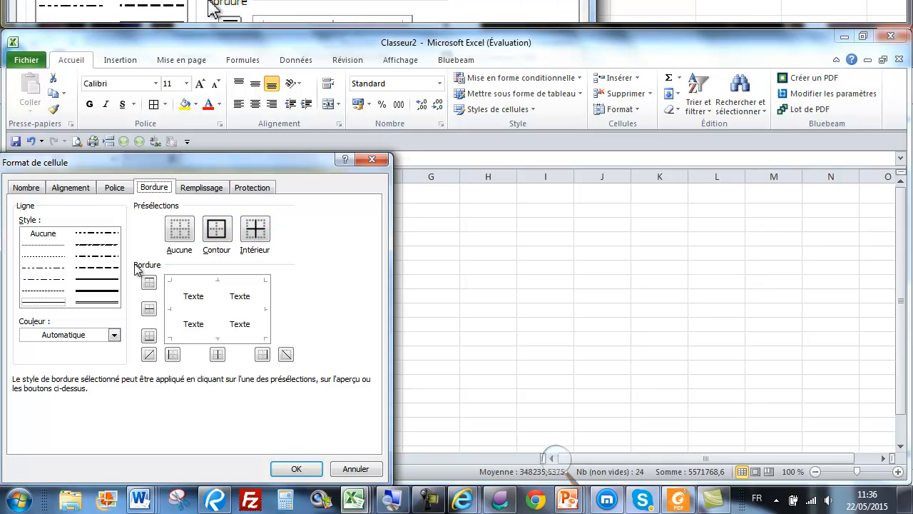
left_click(77, 293)
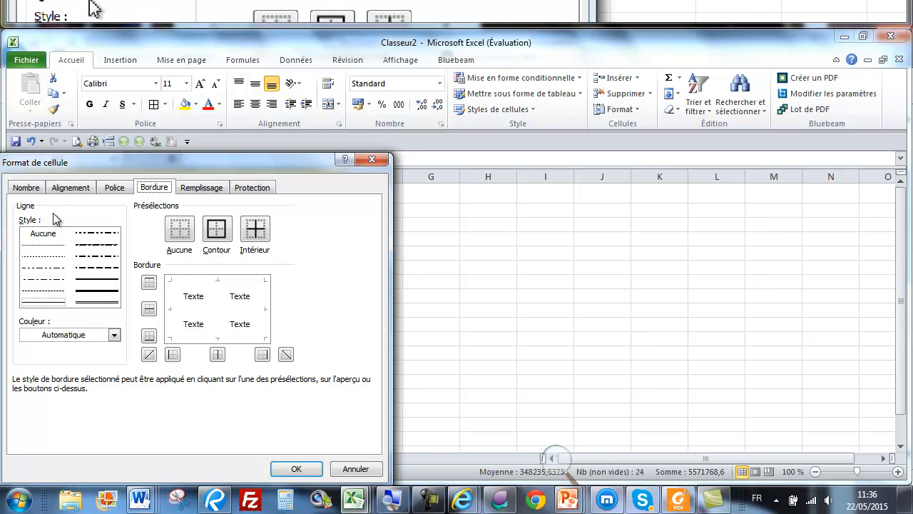
left_click(51, 303)
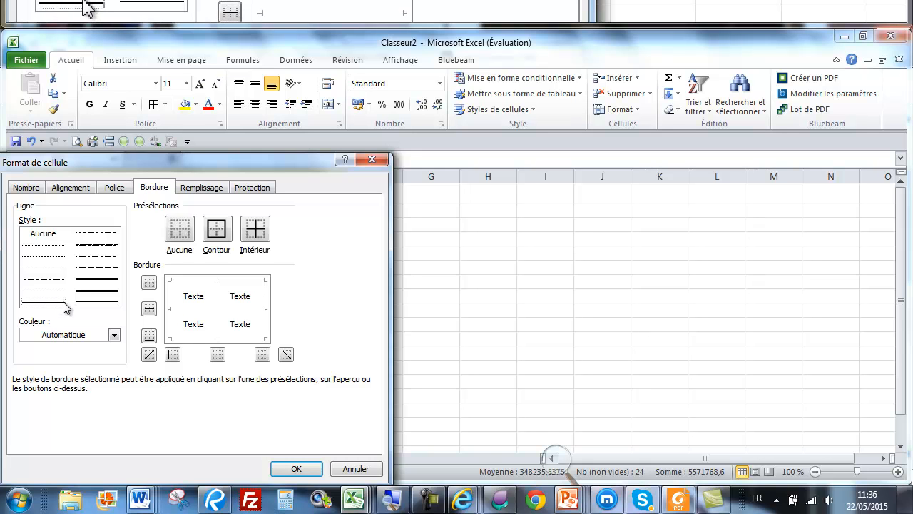
left_click(257, 230)
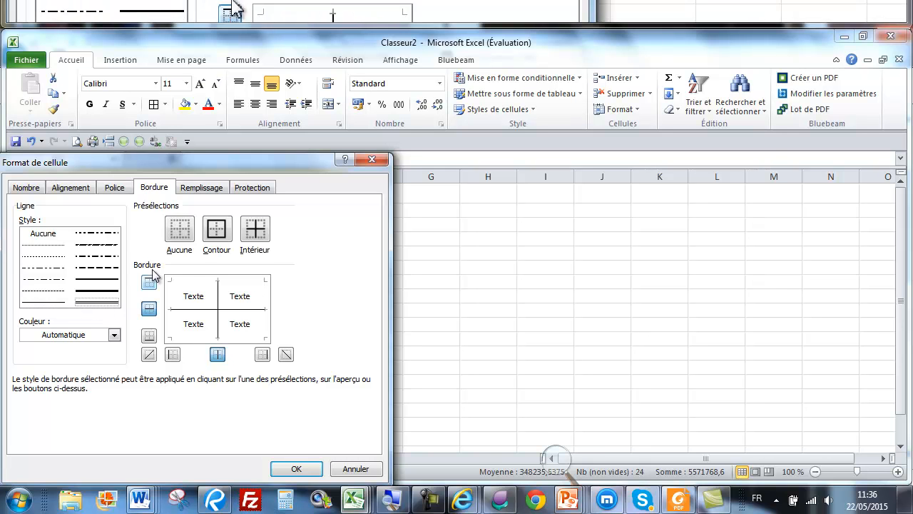
Add a double-line outline border around the table A3:E7 and apply the border settings
left_click(214, 229)
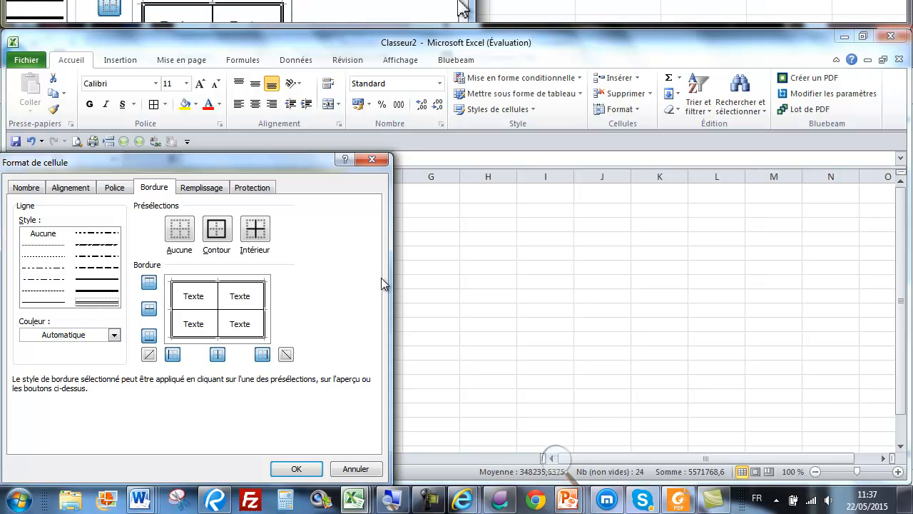
left_click(296, 469)
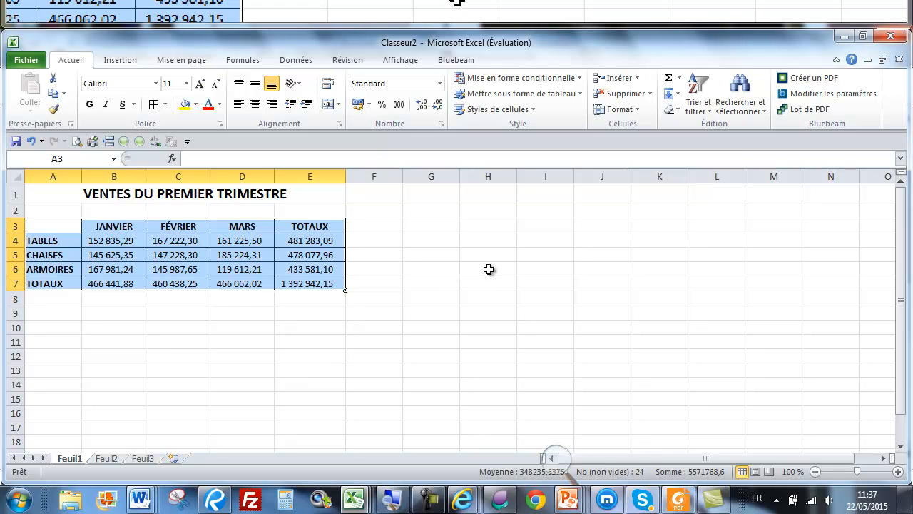
left_click(488, 269)
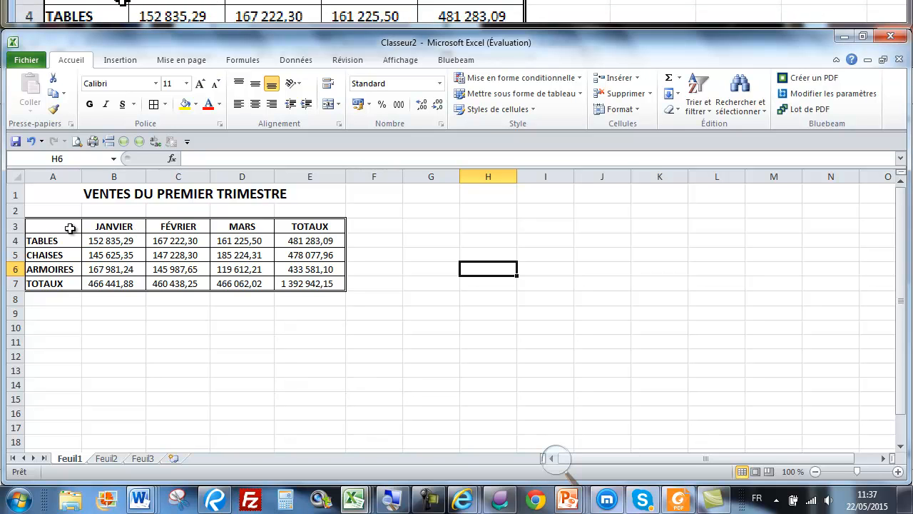
Increase the height of table rows 3 to 7 together
left_click(13, 226)
left_click_drag(12, 225, 12, 283)
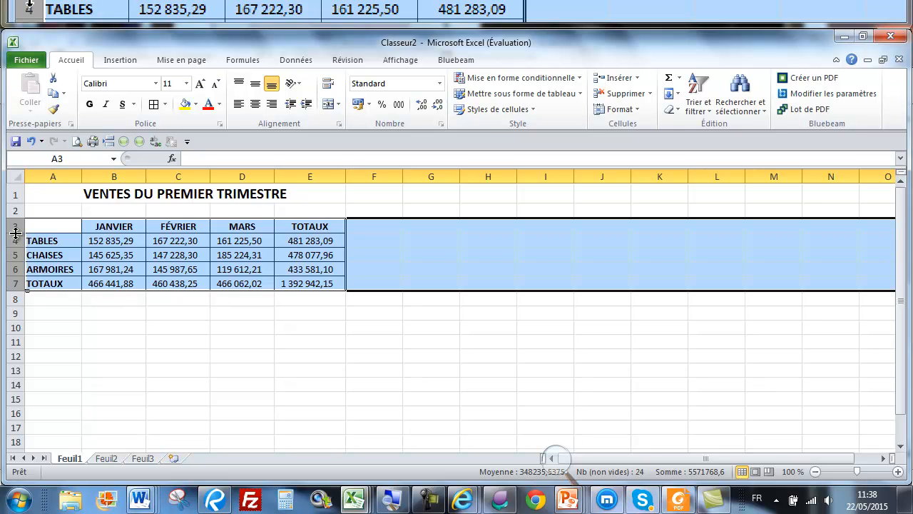
left_click_drag(16, 232, 17, 243)
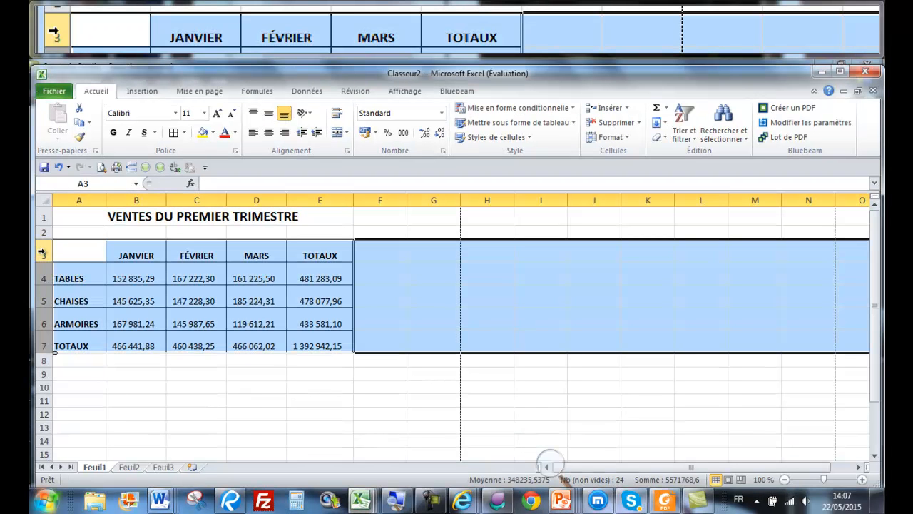
Set the vertical text alignment of rows 3 to 7 to Centré
right_click(201, 301)
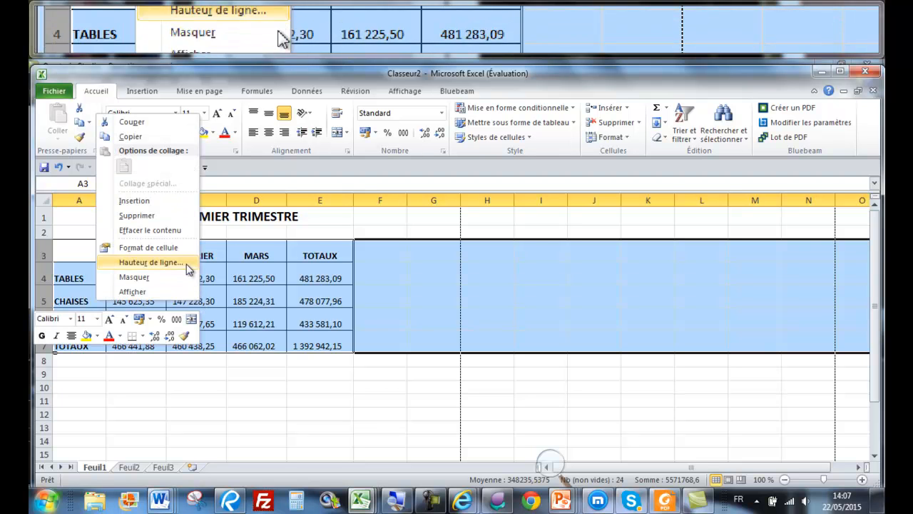
left_click(173, 246)
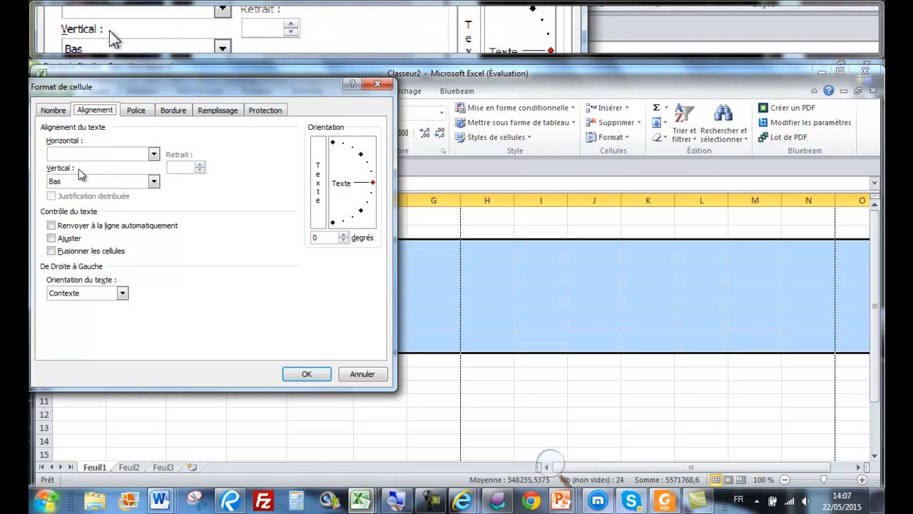
left_click(154, 183)
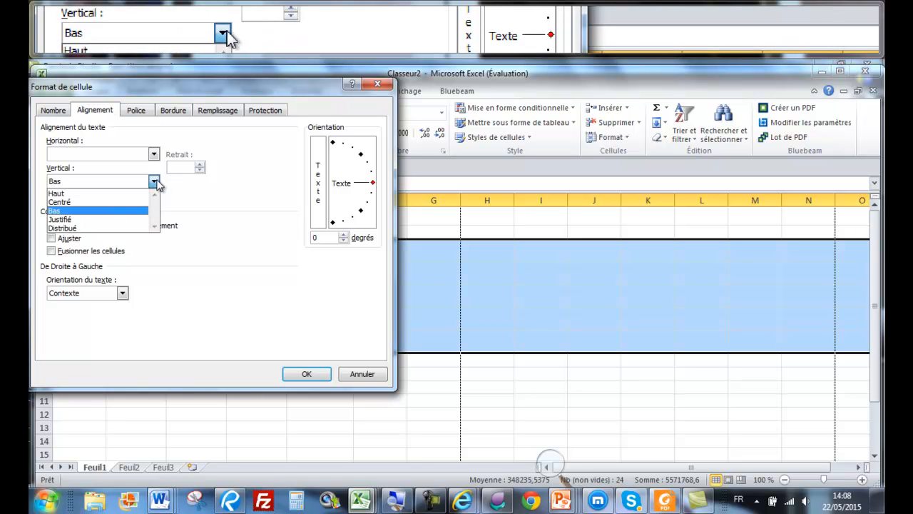
left_click(61, 203)
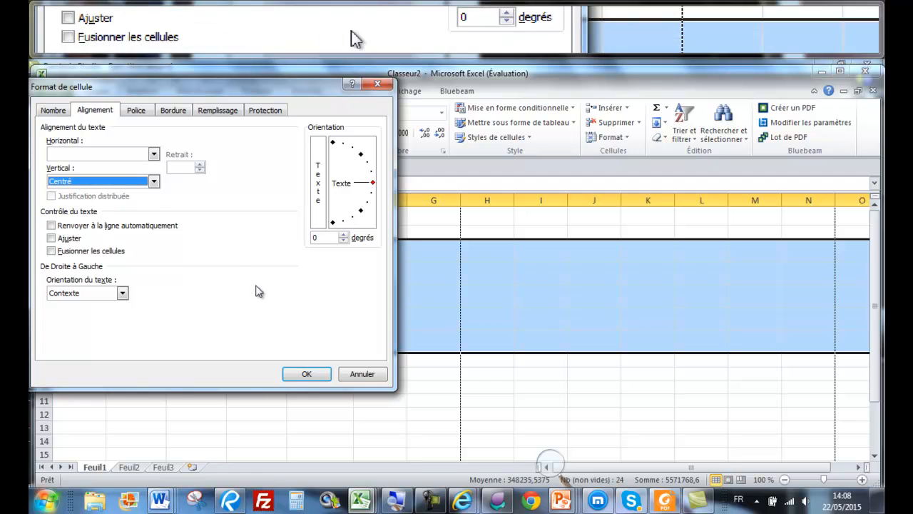
left_click(306, 373)
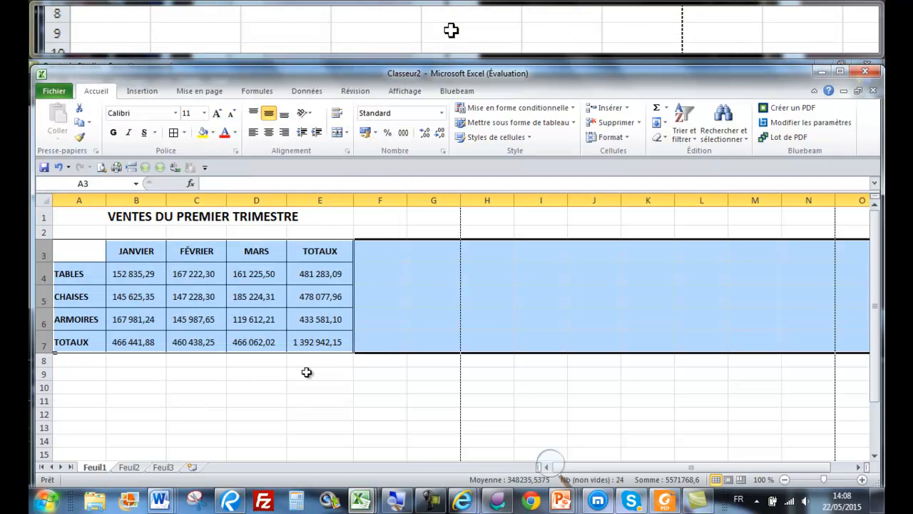
left_click(449, 273)
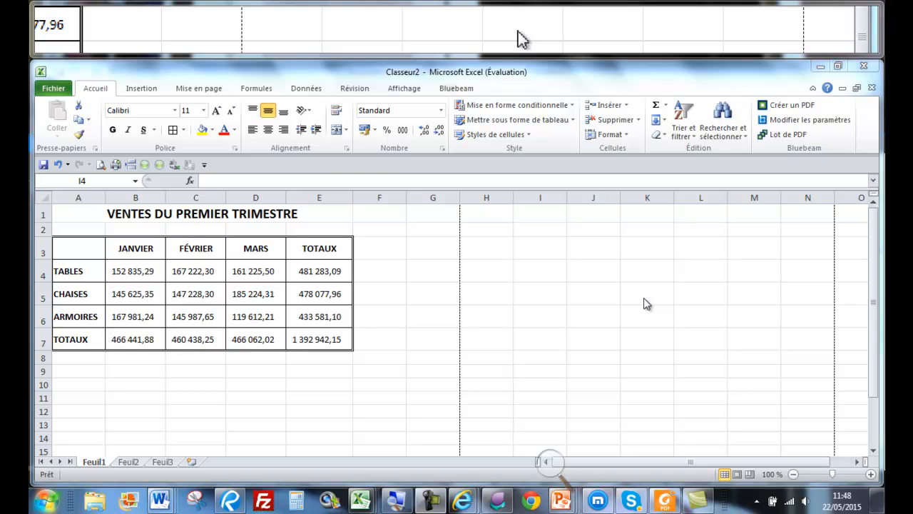
Examine the sheet's print preview to see where the table sits on the page
left_click(50, 87)
left_click(51, 88)
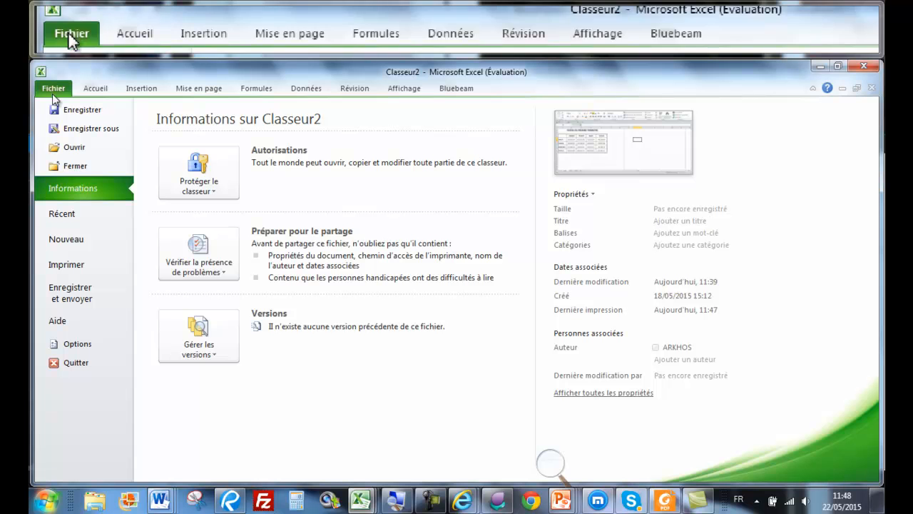
left_click(68, 266)
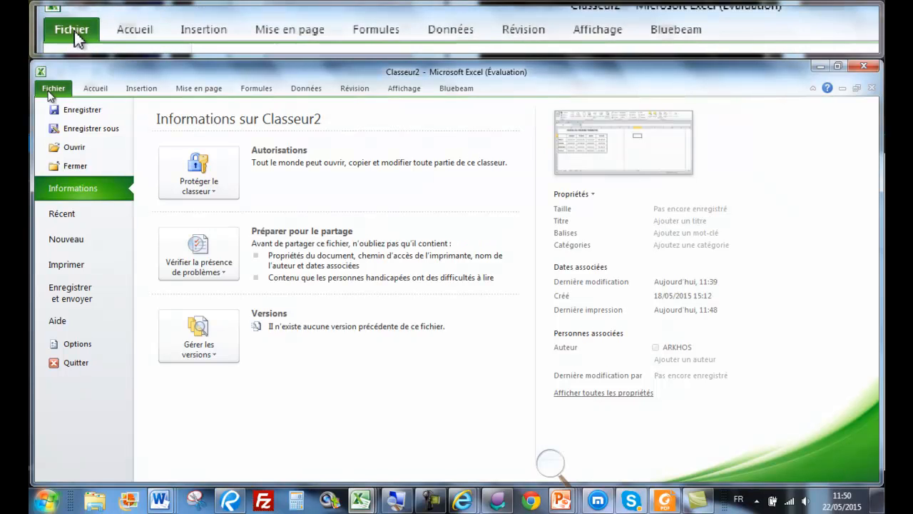
Center the table horizontally on the printed page in the page setup, check the print preview and return to the sheet
left_click(199, 88)
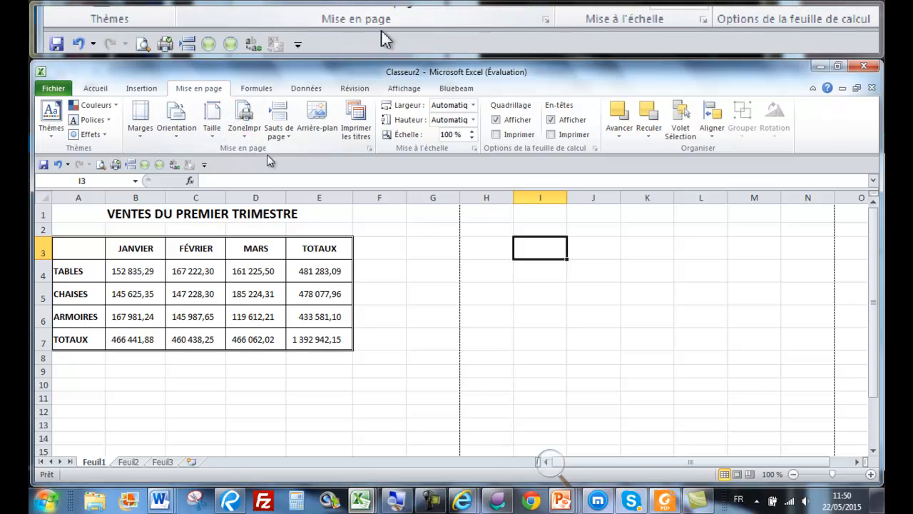
left_click(369, 149)
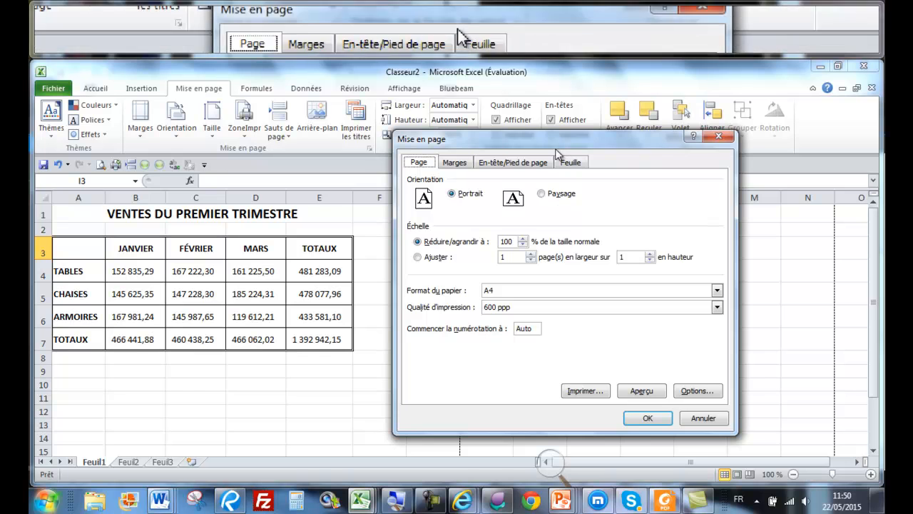
left_click_drag(556, 143, 524, 137)
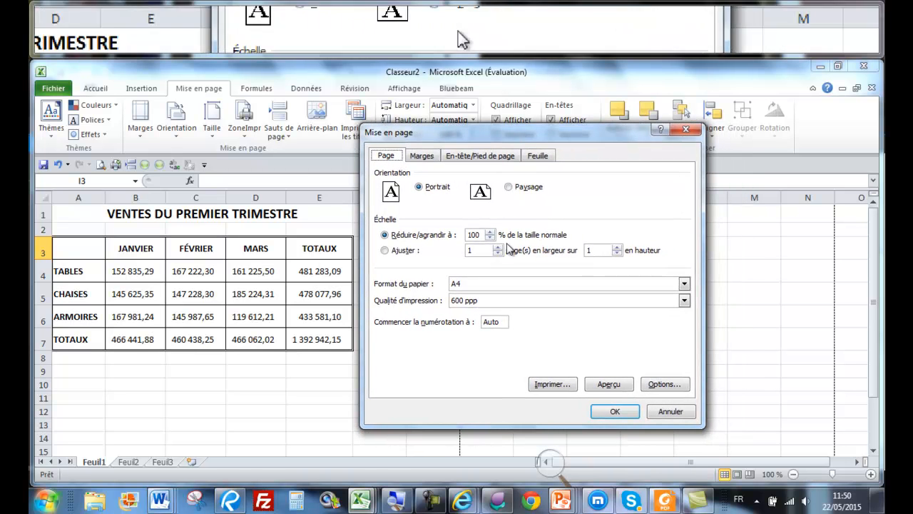
left_click(427, 161)
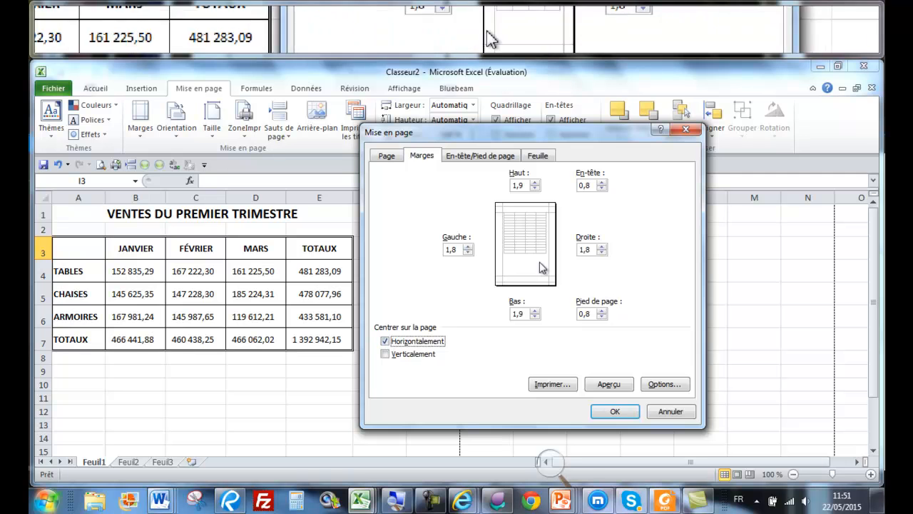
left_click(608, 385)
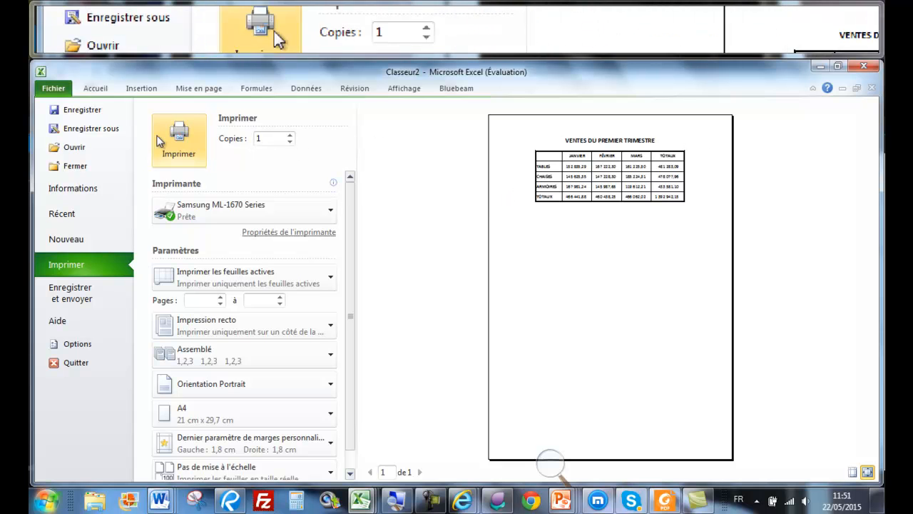
left_click(95, 88)
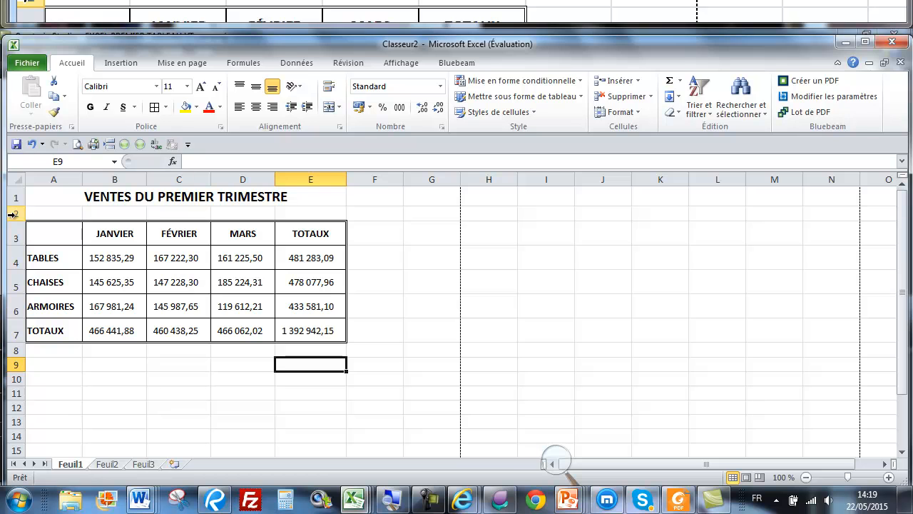
Try inserting a blank row above row 2, and undo the insertion
left_click(13, 213)
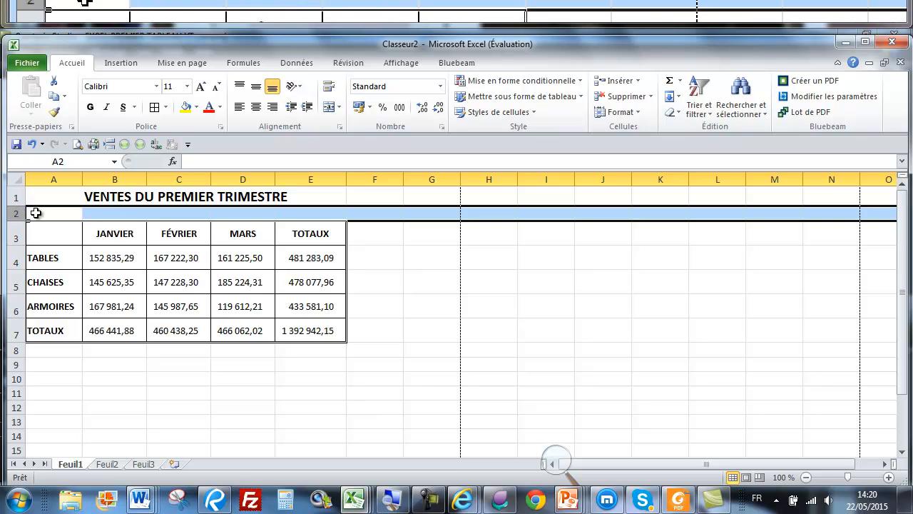
right_click(14, 213)
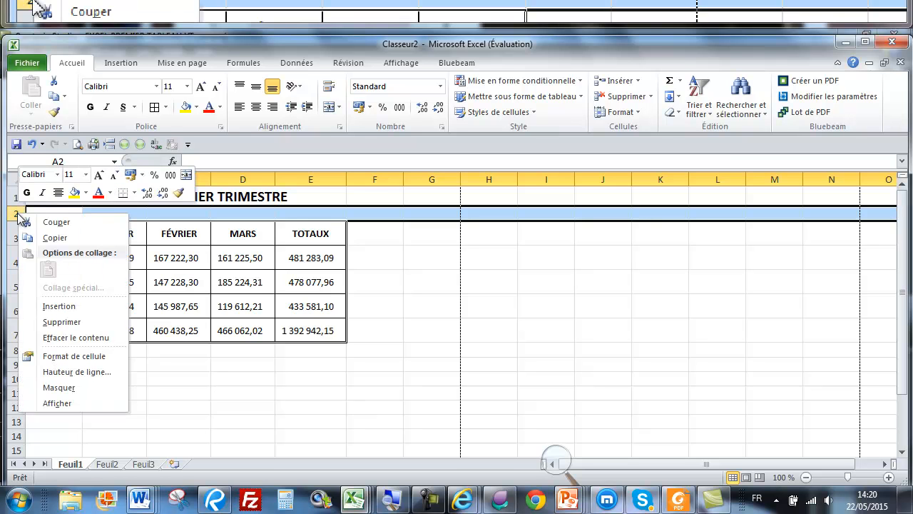
left_click(57, 308)
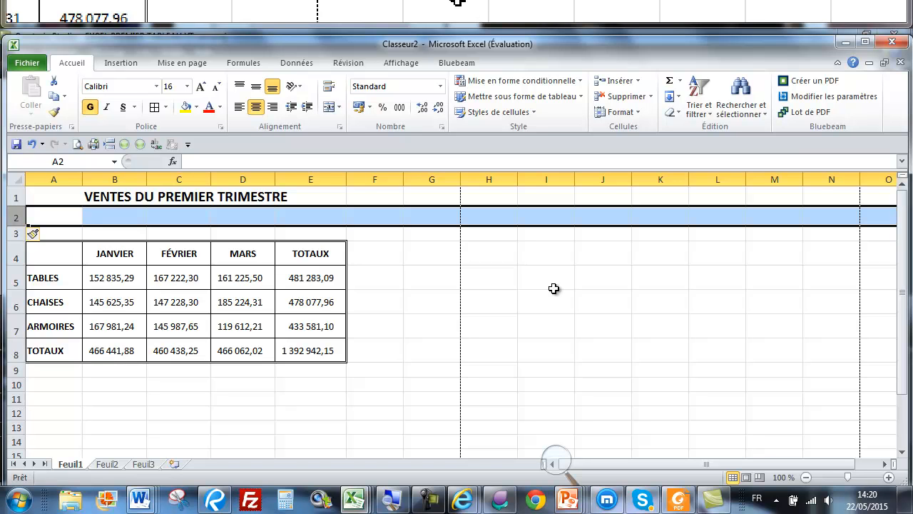
key("ctrl+z")
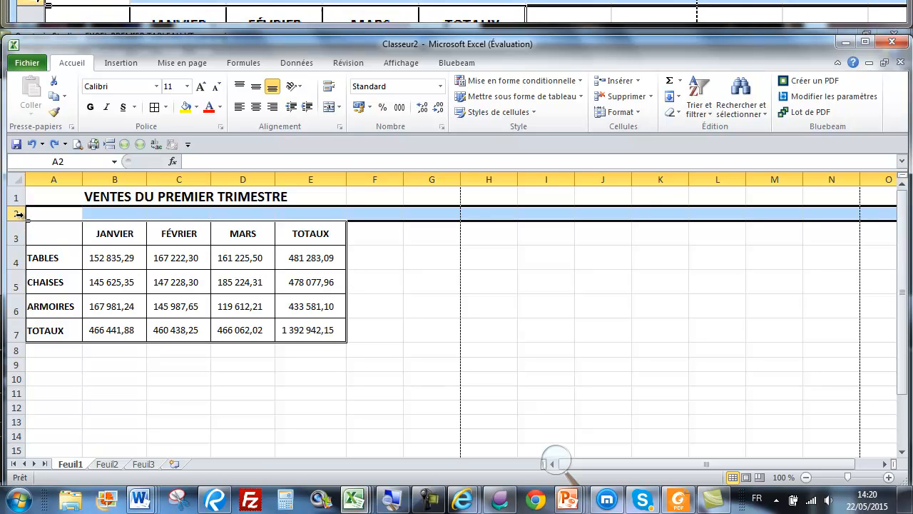
Increase the height of empty row 2 to widen the gap between the title and the table
left_click(98, 234)
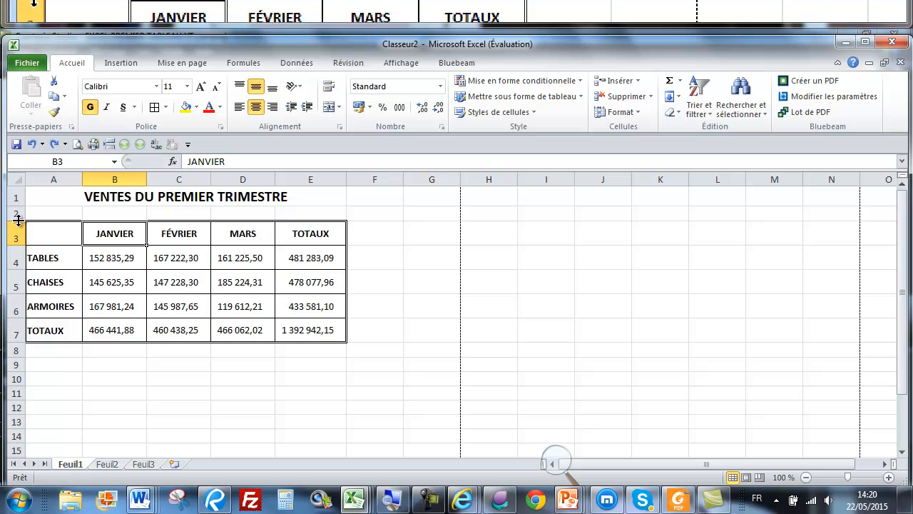
left_click_drag(18, 219, 16, 227)
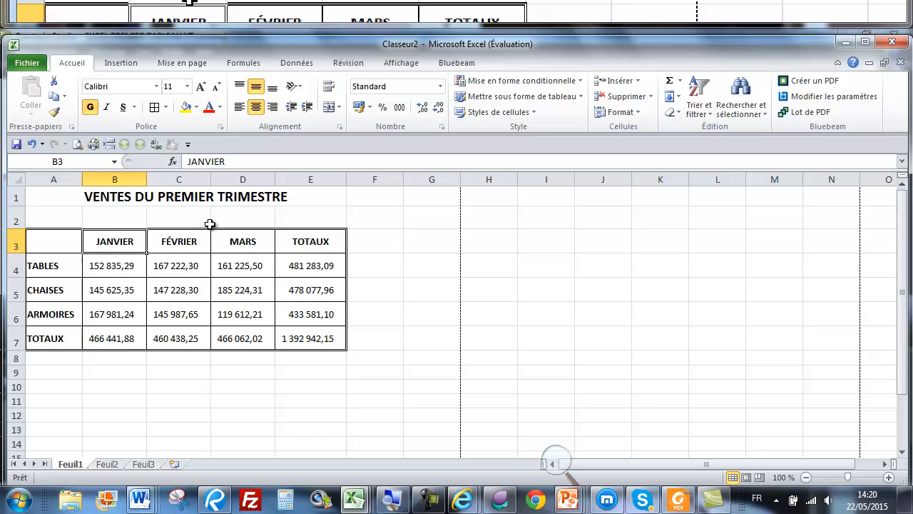
left_click(406, 240)
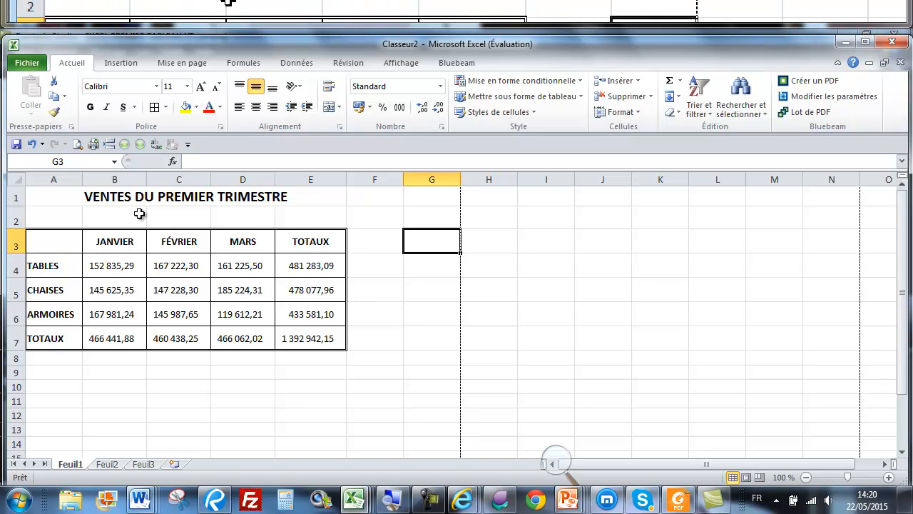
Save the workbook under the file name PREMIER TABLEAU in the LIVE DU 15 MAI 2015 folder as an Excel workbook
left_click(27, 63)
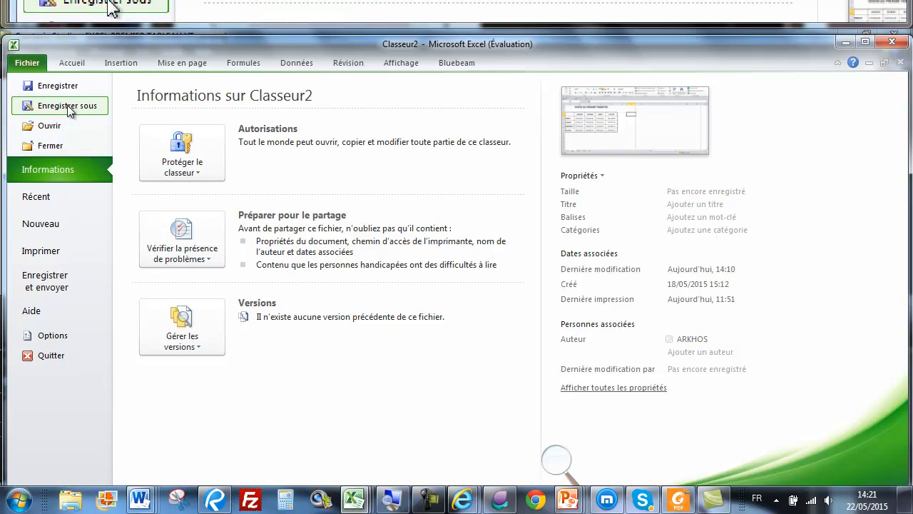
key("Escape")
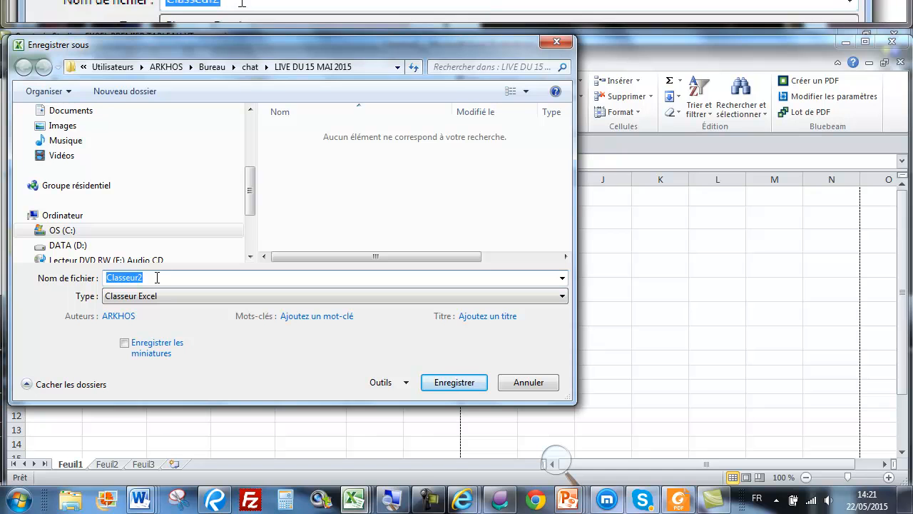
type("PRE")
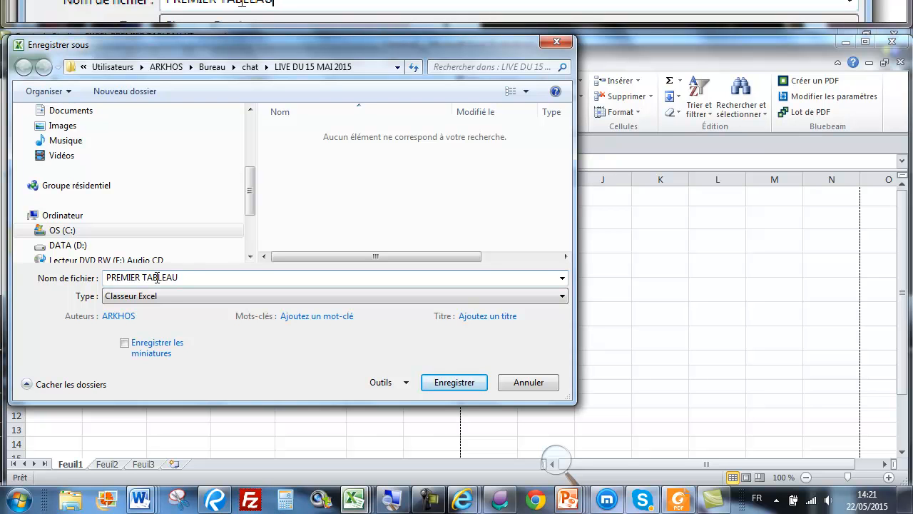
type("MIER TABLEAU")
left_click(465, 381)
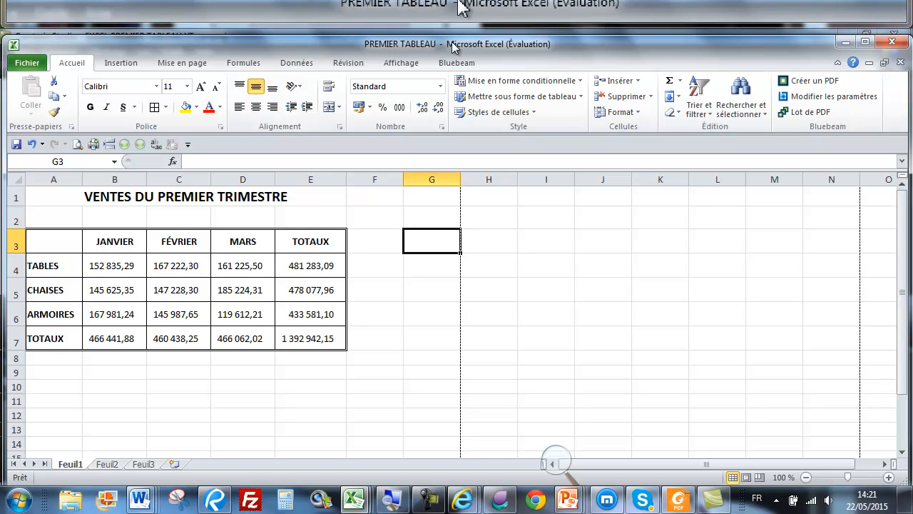
Select an empty cell outside the table and display the sheet's print preview to check the final page layout
left_click(413, 315)
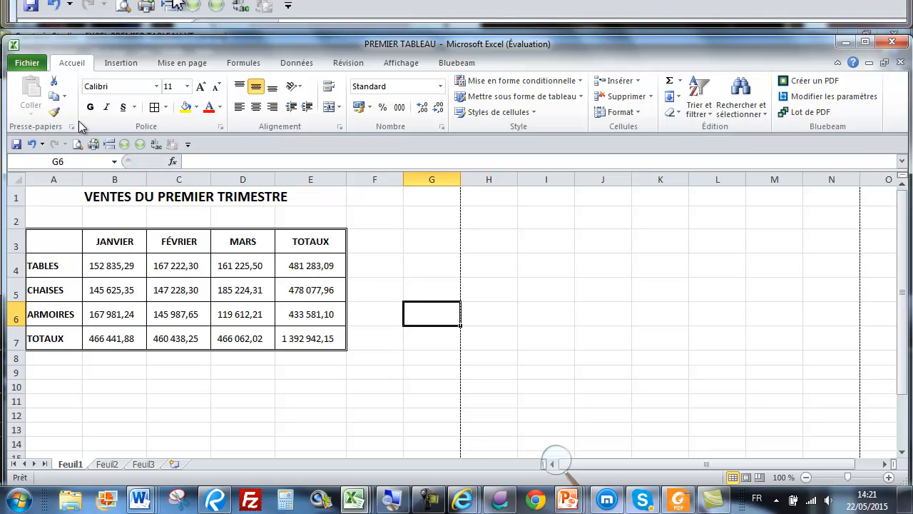
left_click(31, 63)
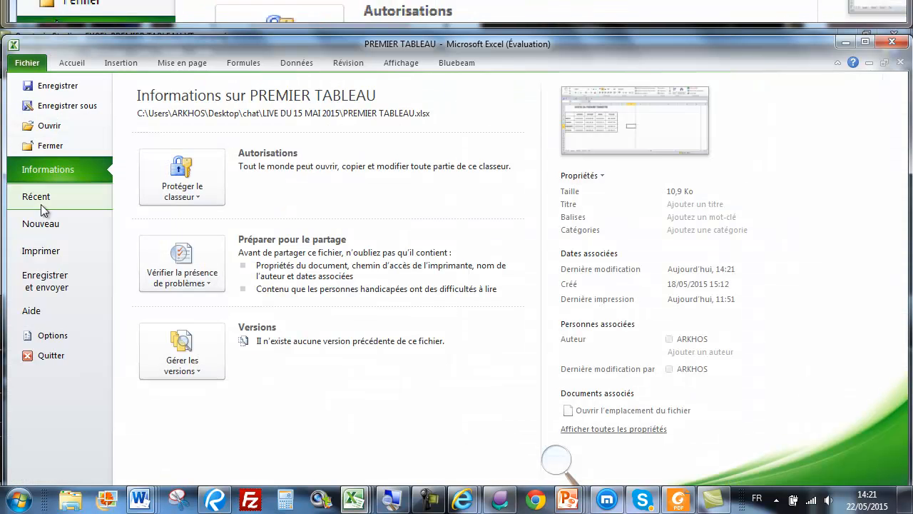
left_click(47, 254)
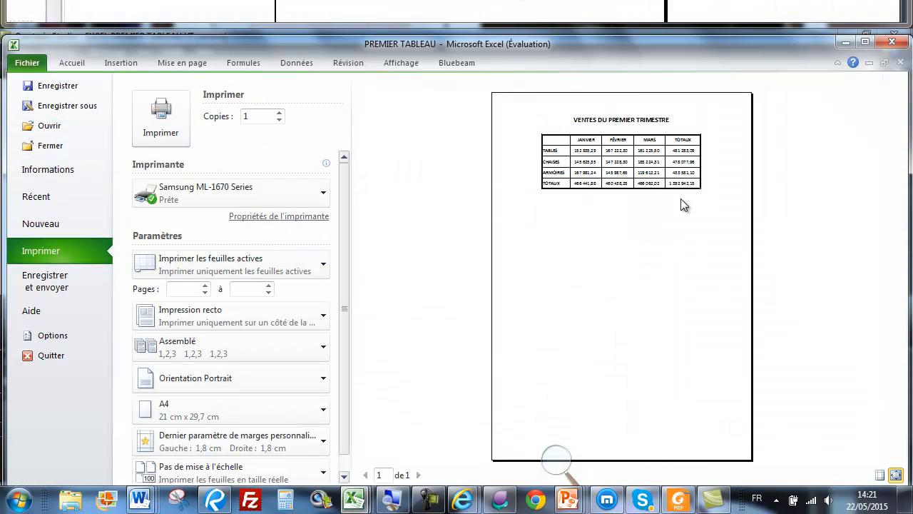